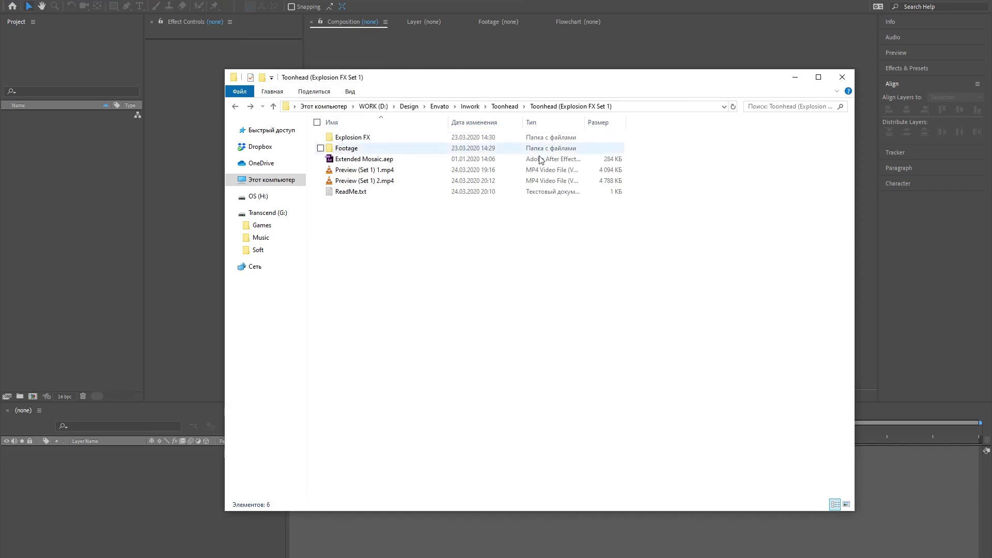
Watch the first preview video in a player, then close it.
{"action": "double_click", "coordinate": [381, 169]}
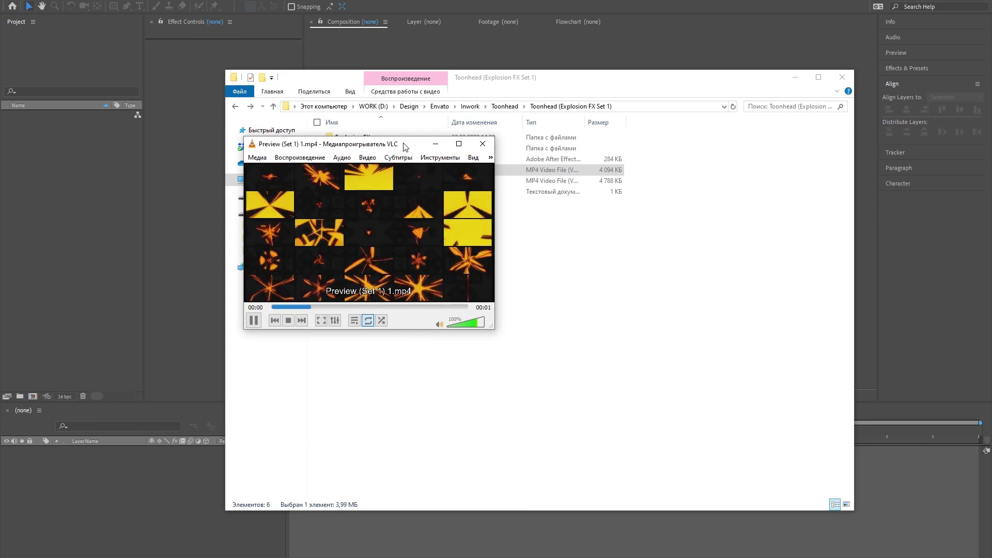
{"action": "left_click_drag", "start_coordinate": [406, 146], "coordinate": [570, 238]}
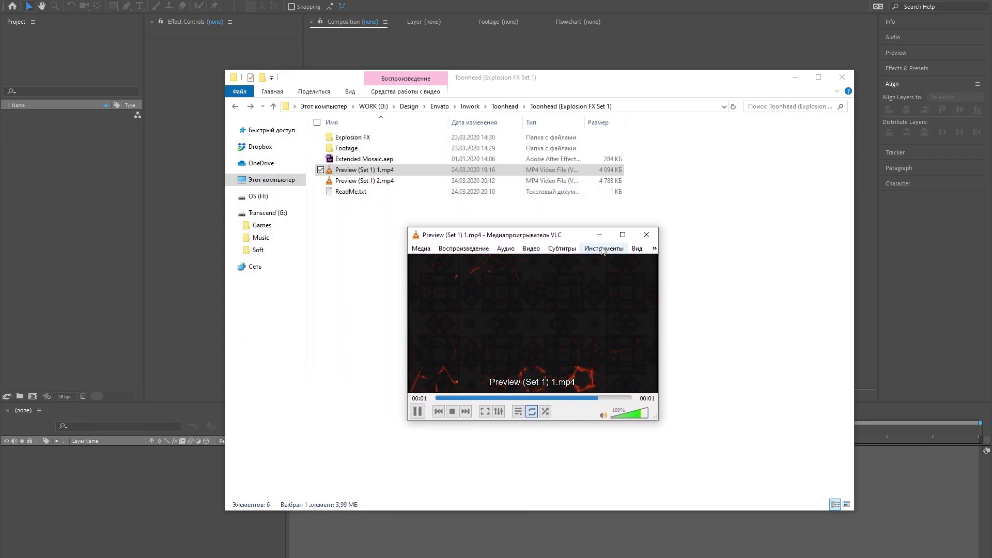
{"action": "left_click", "coordinate": [646, 236]}
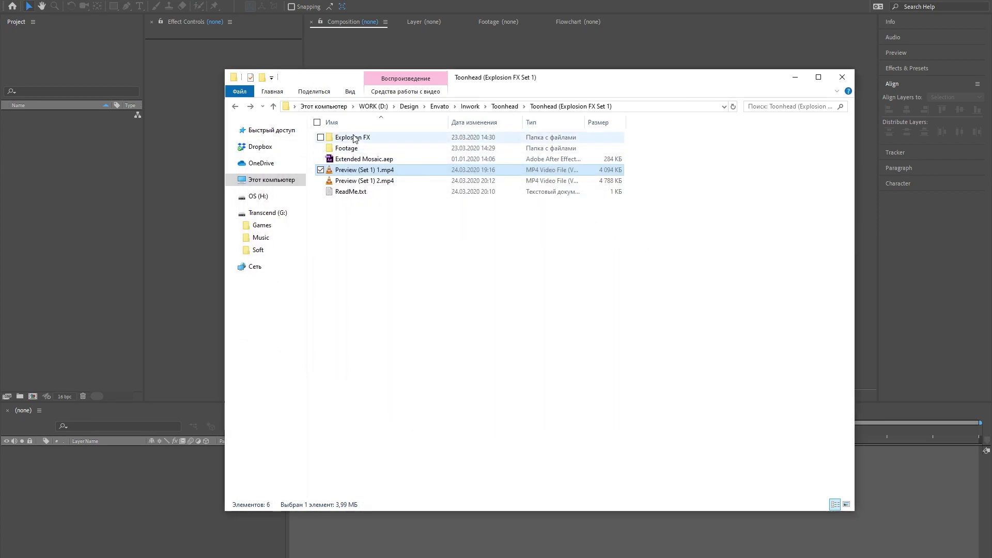
Import Explosion FX (9).aep and (10).aep from the Explosion FX folder, then open the Explosion FX 9 comp.
{"action": "double_click", "coordinate": [355, 139]}
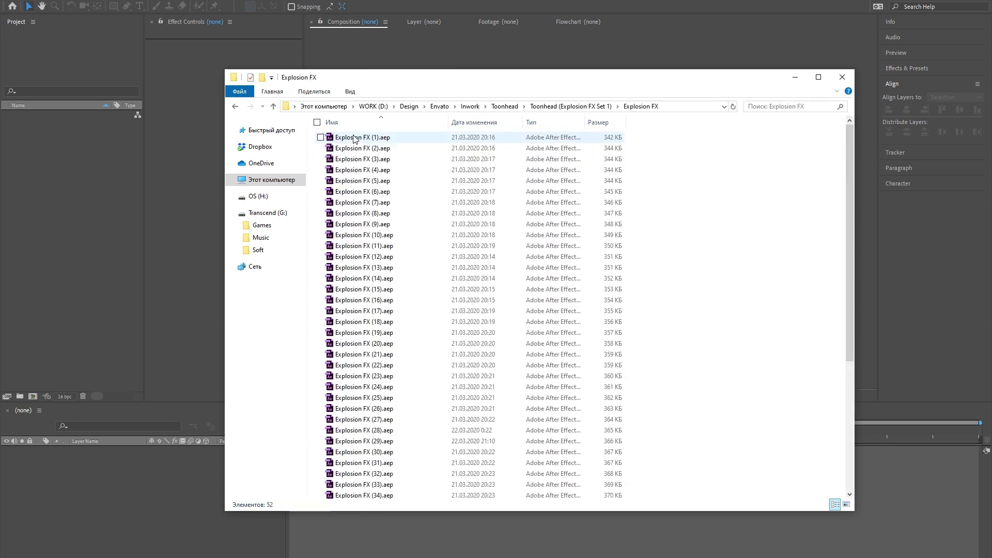
{"action": "left_click", "coordinate": [383, 225]}
{"action": "left_click_drag", "start_coordinate": [379, 230], "coordinate": [66, 165]}
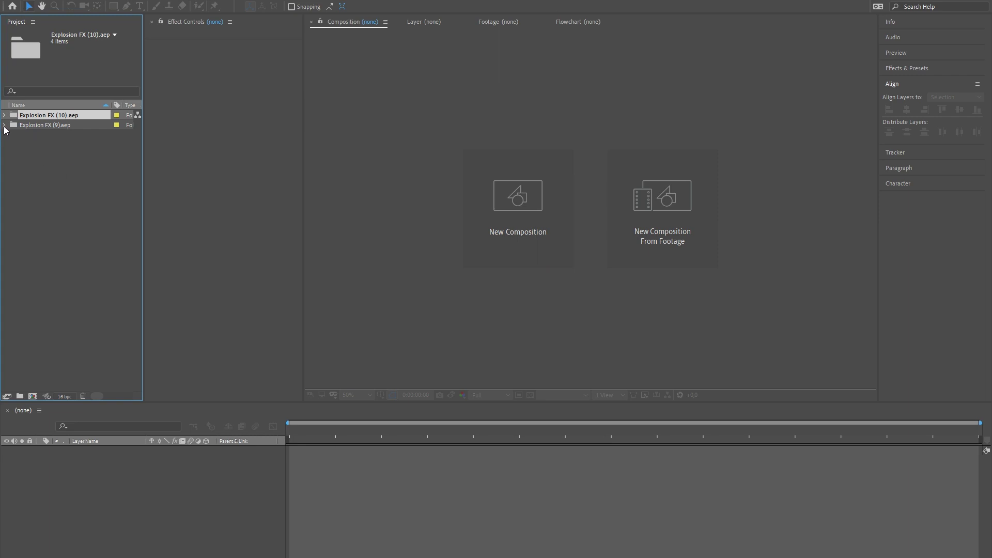
{"action": "left_click", "coordinate": [50, 136]}
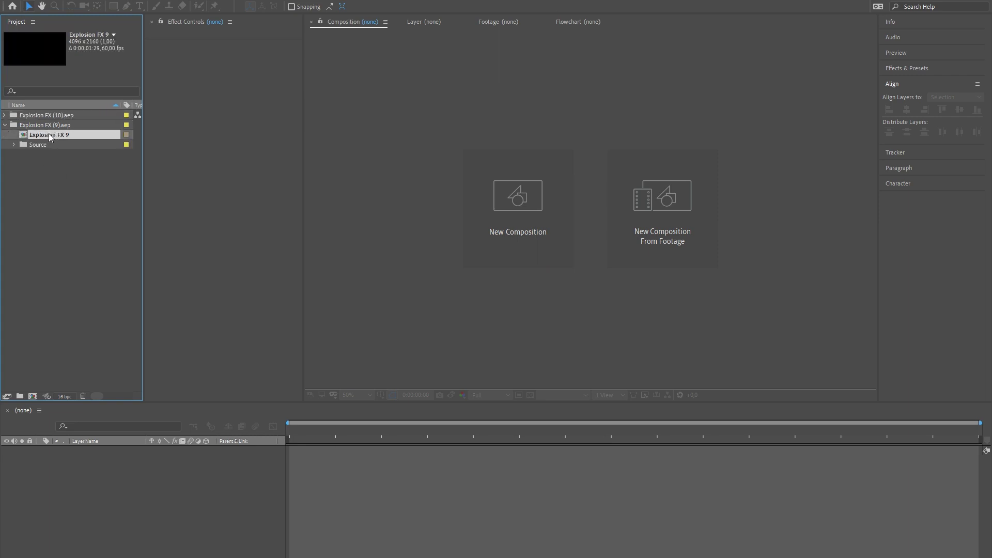
{"action": "double_click", "coordinate": [50, 135]}
Play Explosion FX 9, turn on the transparency grid, and park at frame 37.
{"action": "key", "text": "space"}
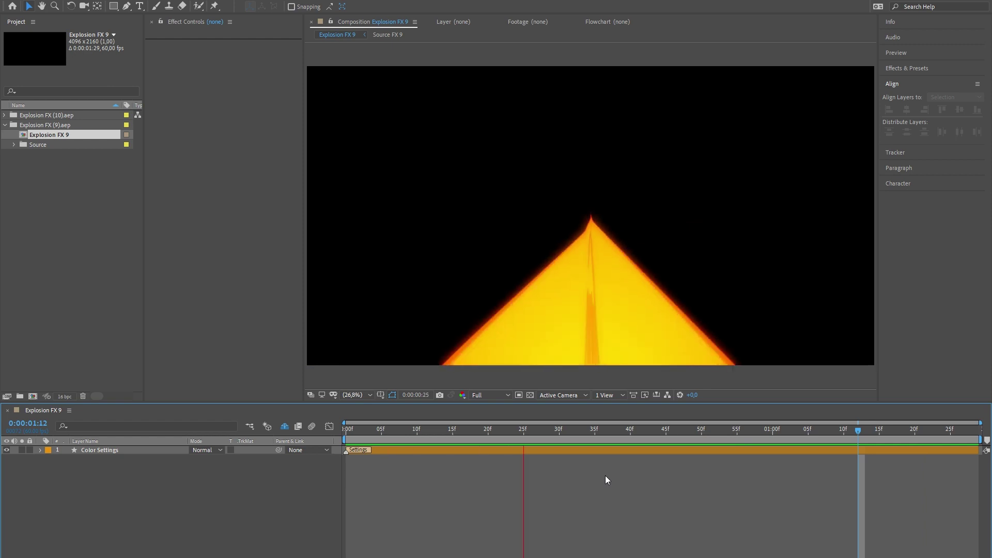
{"action": "key", "text": "space"}
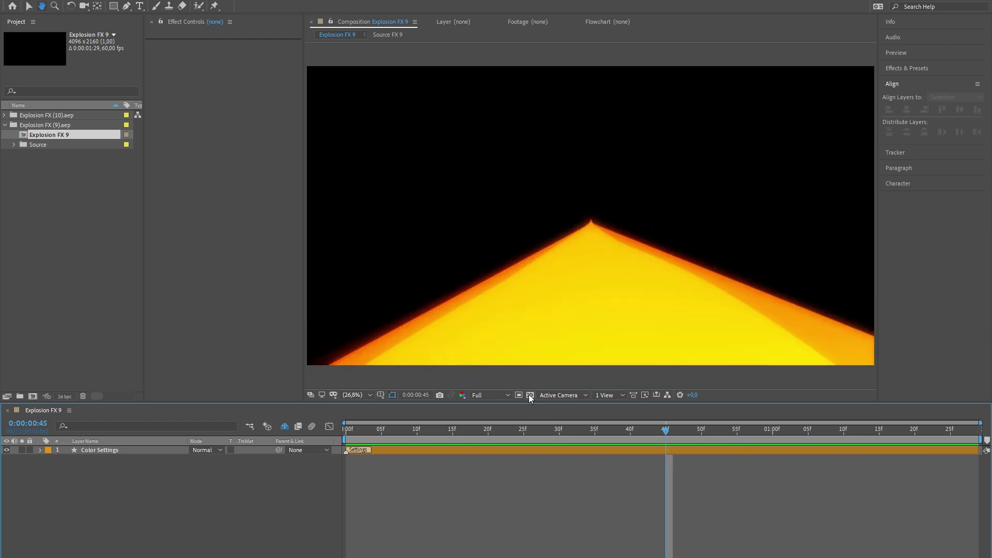
{"action": "left_click", "coordinate": [529, 395]}
{"action": "left_click_drag", "start_coordinate": [539, 432], "coordinate": [389, 427]}
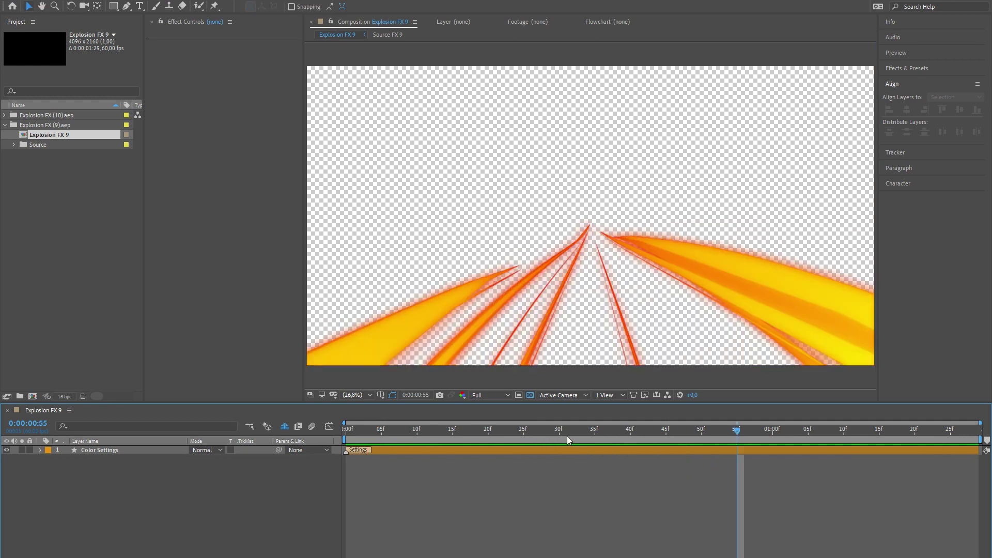
{"action": "left_click_drag", "start_coordinate": [566, 436], "coordinate": [607, 451]}
In Toonhead on Color Settings, set Base Color 1 to blue and Base Color 2 to cyan.
{"action": "left_click", "coordinate": [603, 451]}
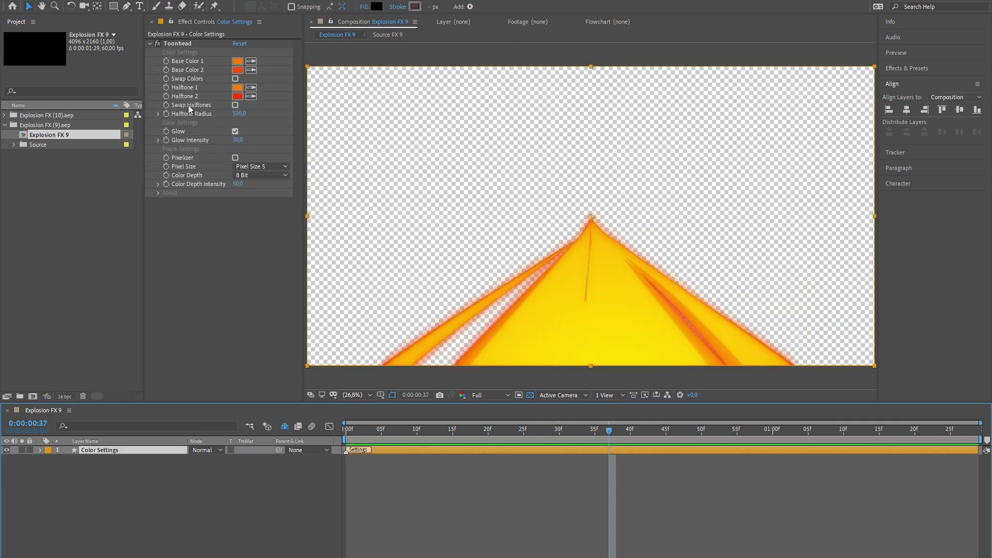
{"action": "left_click", "coordinate": [238, 61]}
{"action": "left_click", "coordinate": [475, 342]}
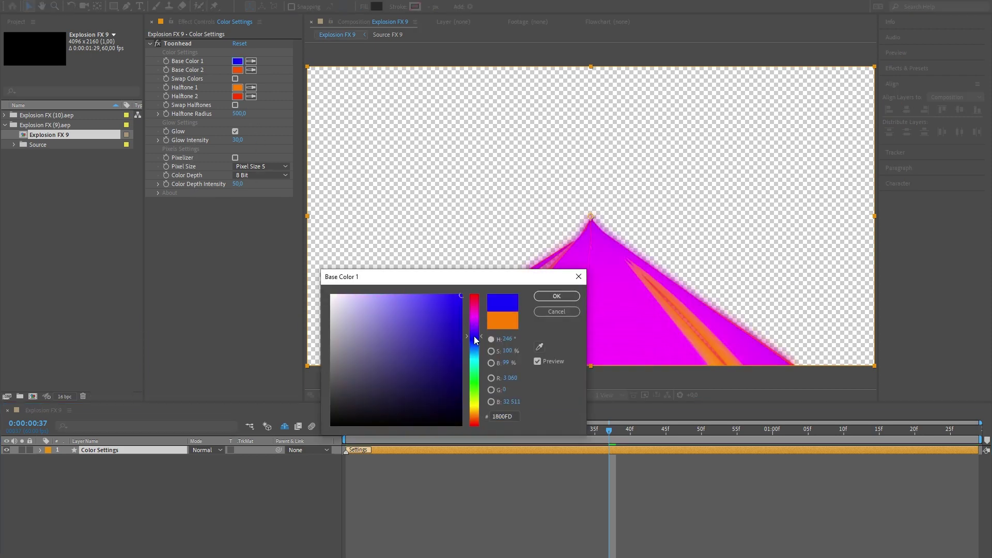
{"action": "left_click_drag", "start_coordinate": [517, 278], "coordinate": [396, 261]}
{"action": "left_click", "coordinate": [435, 279]}
{"action": "left_click", "coordinate": [238, 70]}
{"action": "left_click_drag", "start_coordinate": [353, 297], "coordinate": [356, 339]}
{"action": "key", "text": "Return"}
Preview the recoloured explosion and hide the transparency grid for a black background.
{"action": "left_click", "coordinate": [453, 429]}
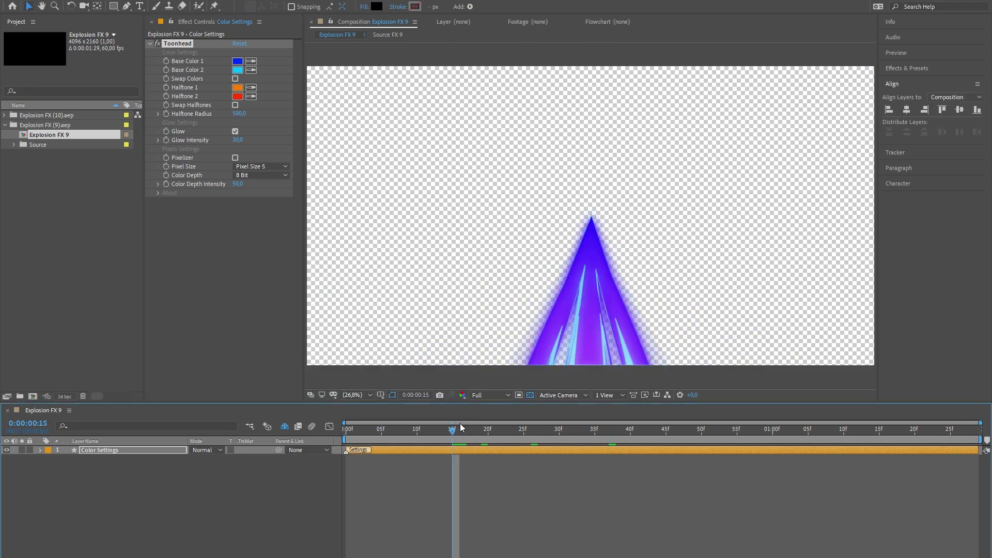
{"action": "key", "text": "space"}
{"action": "left_click", "coordinate": [459, 429]}
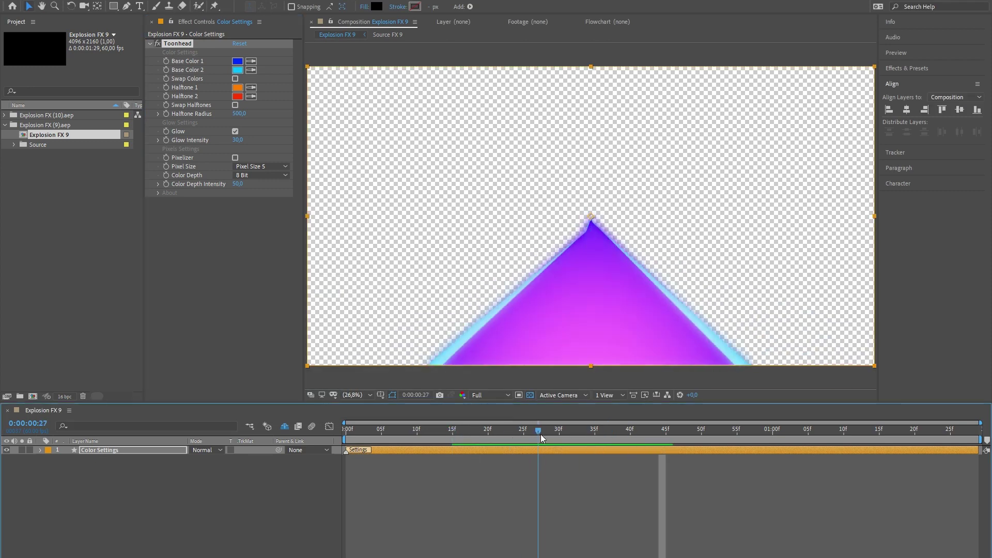
{"action": "key", "text": "space"}
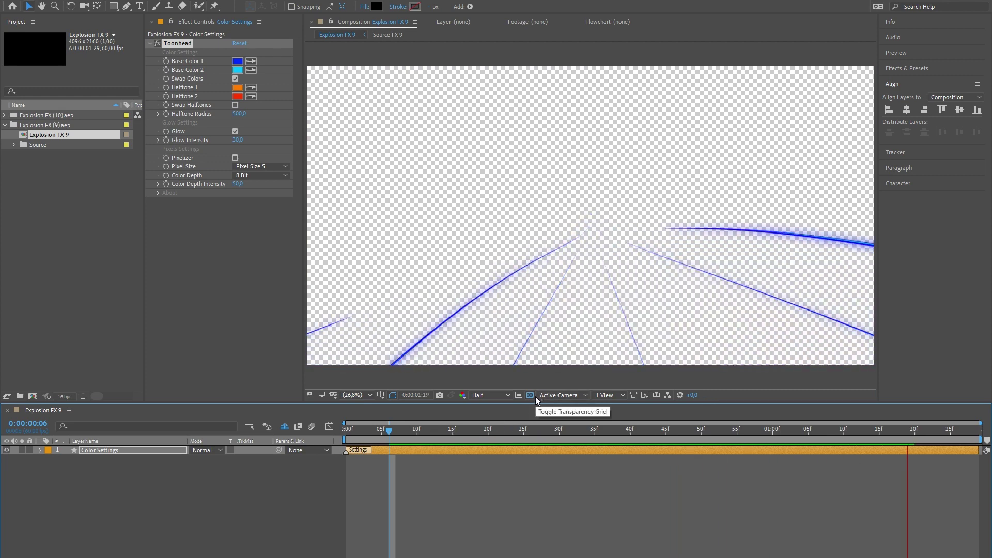
{"action": "left_click", "coordinate": [532, 395]}
{"action": "left_click", "coordinate": [716, 429]}
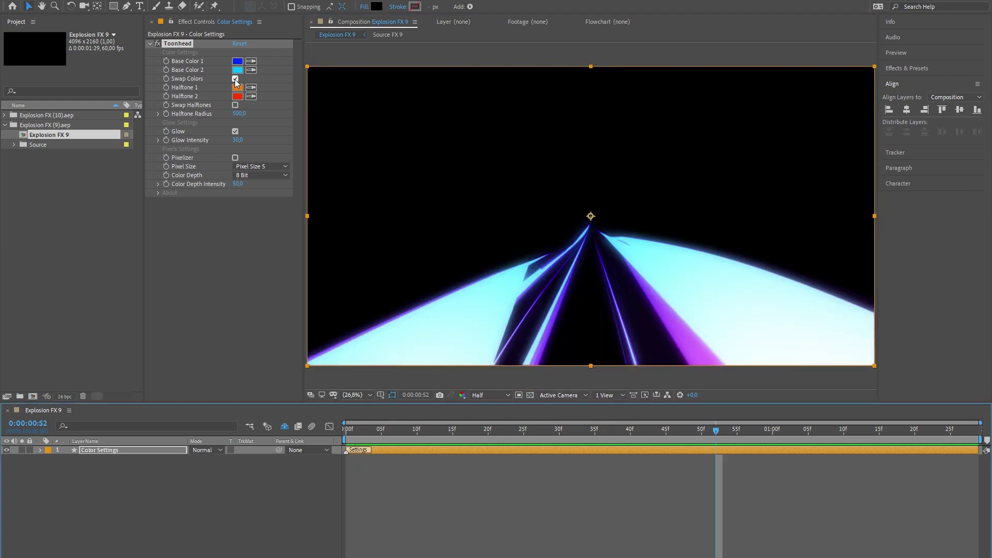
Set Halftone 1 to blue and Halftone 2 to magenta.
{"action": "left_click", "coordinate": [238, 87]}
{"action": "left_click_drag", "start_coordinate": [357, 303], "coordinate": [350, 333]}
{"action": "left_click", "coordinate": [428, 277]}
{"action": "left_click_drag", "start_coordinate": [531, 429], "coordinate": [602, 430]}
{"action": "left_click", "coordinate": [237, 96]}
{"action": "mouse_move", "coordinate": [353, 281]}
{"action": "left_mouse_down"}
{"action": "mouse_move", "coordinate": [356, 357]}
{"action": "mouse_move", "coordinate": [354, 292]}
{"action": "left_mouse_up"}
{"action": "left_click", "coordinate": [435, 279]}
{"action": "left_click_drag", "start_coordinate": [725, 429], "coordinate": [616, 429]}
Turn off Swap Halftones and try Halftone Radius 454 before returning it to 500.
{"action": "left_click", "coordinate": [235, 105]}
{"action": "left_click", "coordinate": [701, 429]}
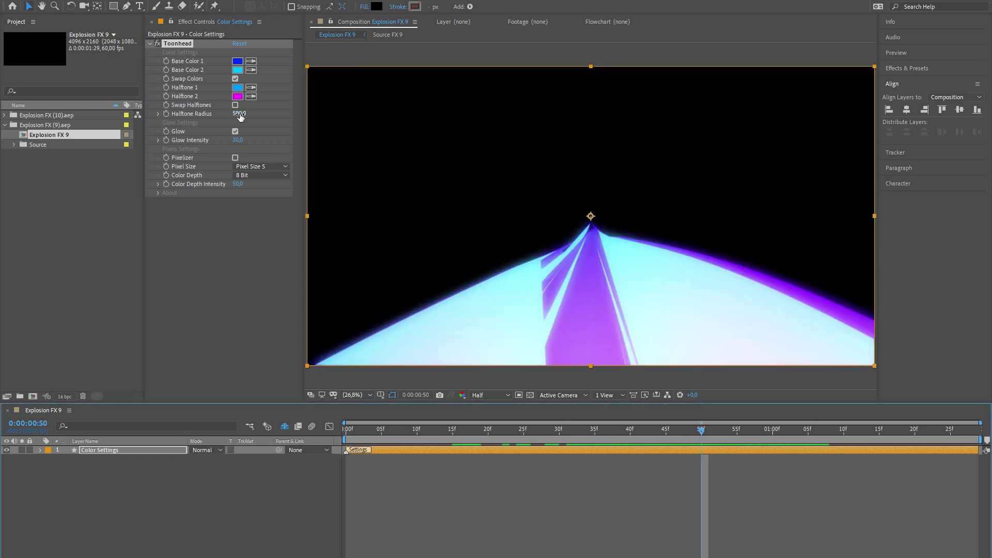
{"action": "left_click_drag", "start_coordinate": [240, 115], "coordinate": [310, 130]}
{"action": "left_click_drag", "start_coordinate": [405, 123], "coordinate": [239, 141]}
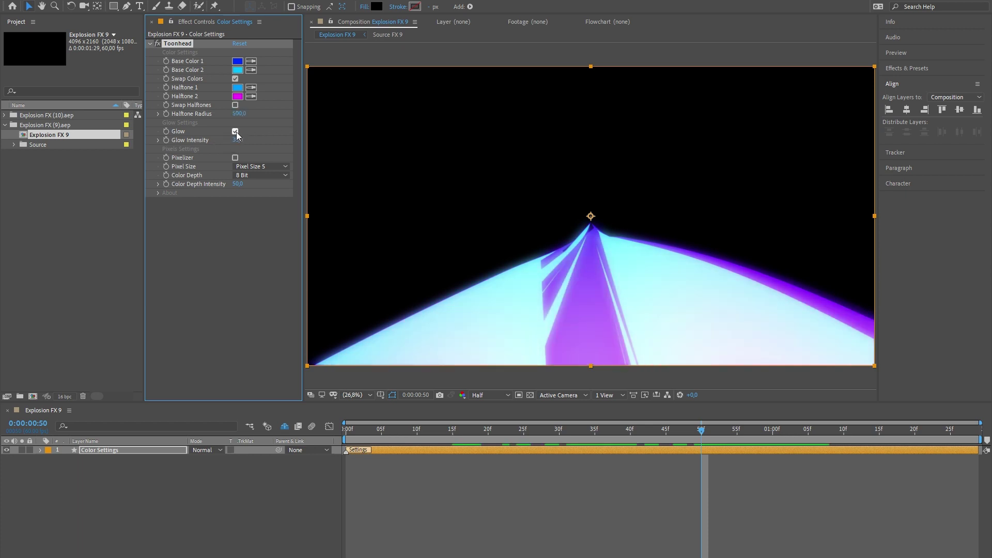
Toggle Glow off and on, test intensity 118, reset it to 30, and enable Pixelizer.
{"action": "left_click", "coordinate": [235, 132]}
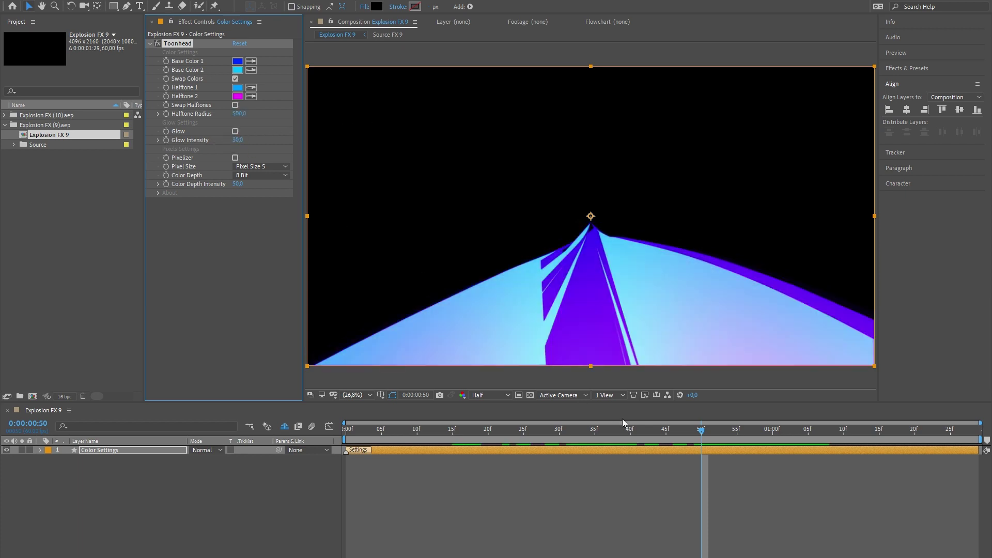
{"action": "mouse_move", "coordinate": [622, 419]}
{"action": "left_mouse_down"}
{"action": "mouse_move", "coordinate": [488, 423]}
{"action": "mouse_move", "coordinate": [634, 421]}
{"action": "left_mouse_up"}
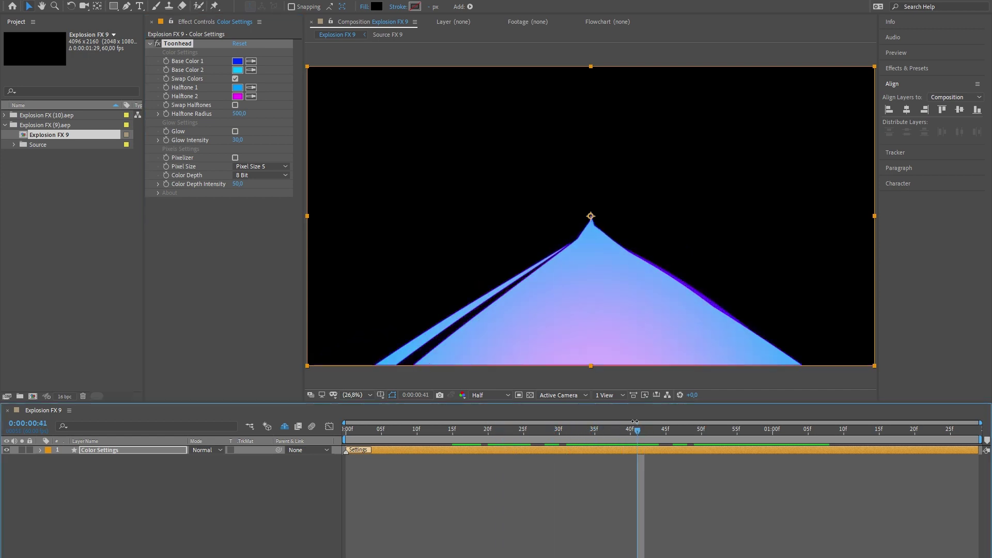
{"action": "left_click", "coordinate": [235, 132]}
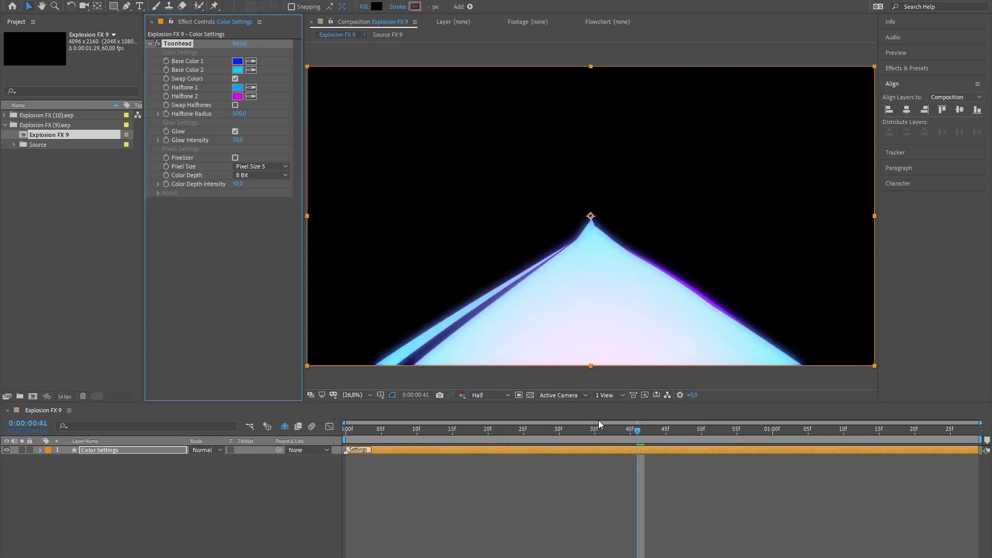
{"action": "left_click_drag", "start_coordinate": [637, 429], "coordinate": [708, 431]}
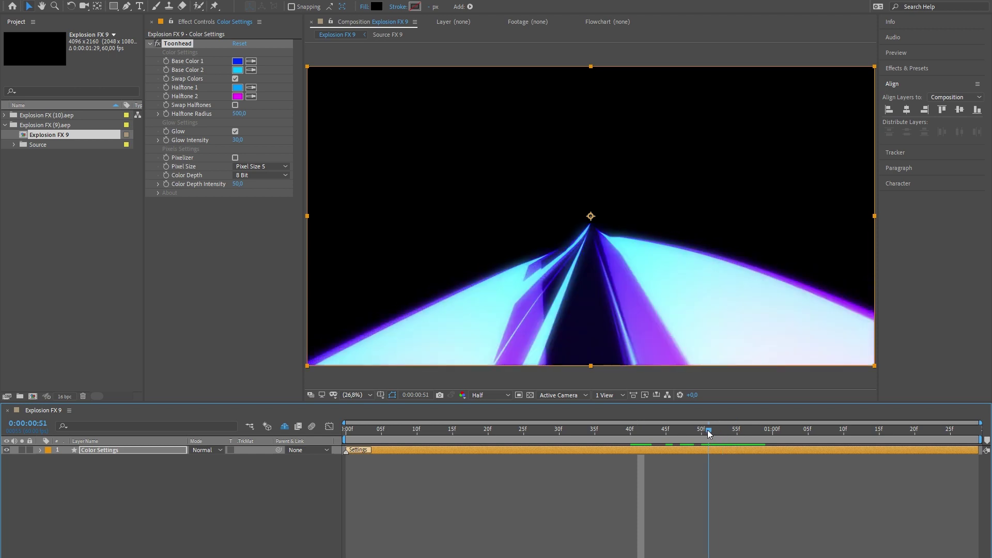
{"action": "left_click_drag", "start_coordinate": [240, 142], "coordinate": [441, 145]}
{"action": "left_click_drag", "start_coordinate": [293, 155], "coordinate": [325, 161]}
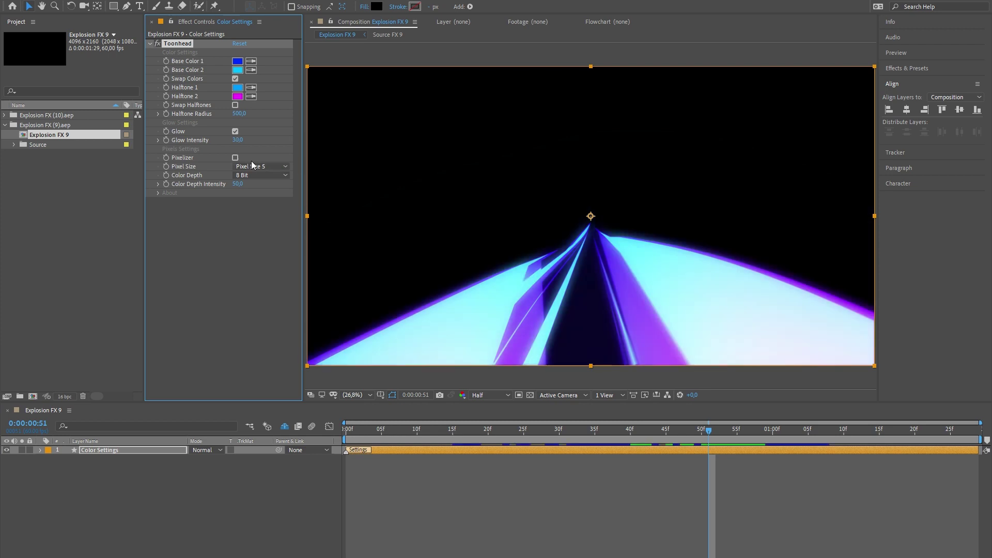
{"action": "left_click", "coordinate": [235, 157]}
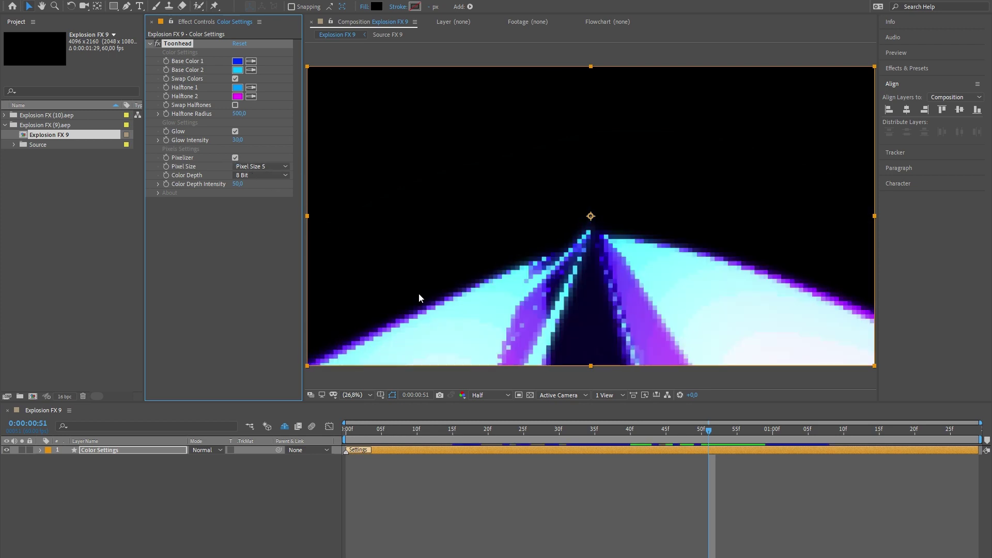
Preview the pixelated animation and try Pixel Sizes 2, 3 and 4.
{"action": "left_click_drag", "start_coordinate": [625, 432], "coordinate": [405, 420]}
{"action": "key", "text": "space"}
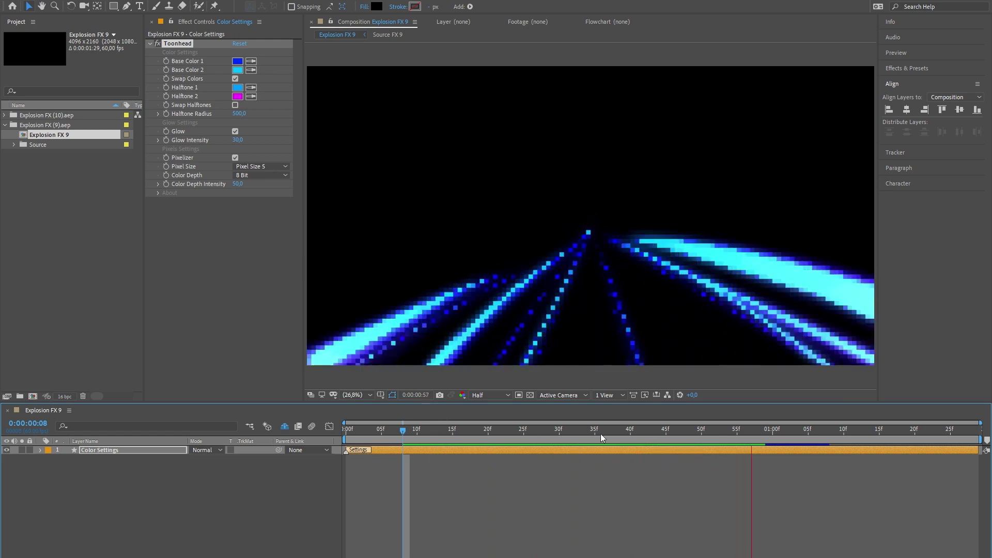
{"action": "key", "text": "space"}
{"action": "mouse_move", "coordinate": [636, 432]}
{"action": "left_mouse_down"}
{"action": "mouse_move", "coordinate": [615, 433]}
{"action": "mouse_move", "coordinate": [619, 421]}
{"action": "left_mouse_up"}
{"action": "left_click", "coordinate": [279, 167]}
{"action": "left_click", "coordinate": [283, 187]}
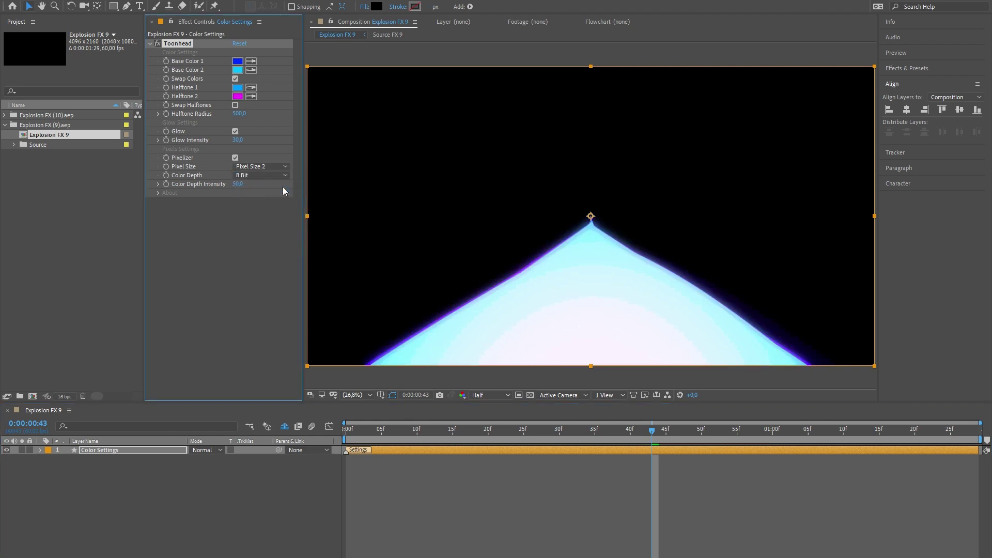
{"action": "left_click", "coordinate": [277, 166]}
{"action": "left_click", "coordinate": [277, 197]}
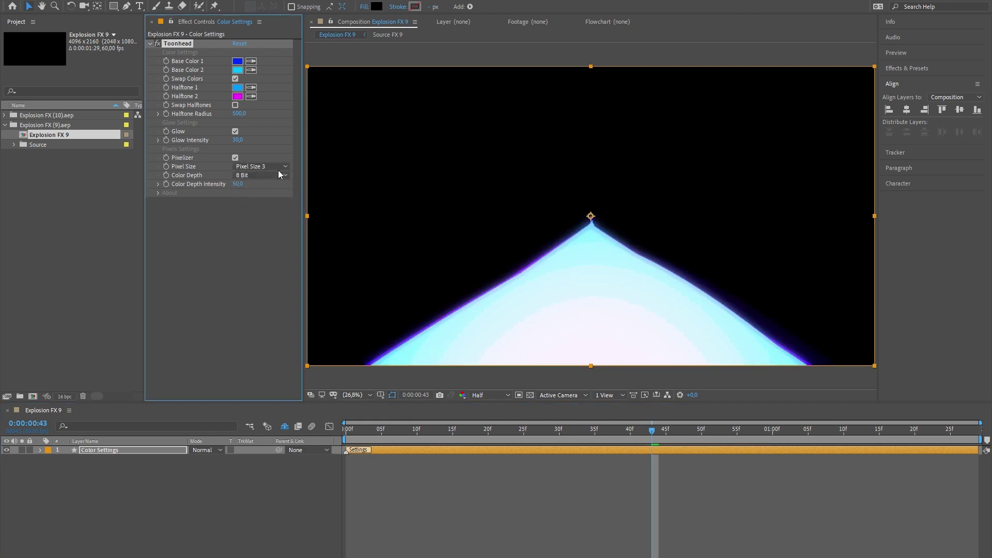
{"action": "left_click", "coordinate": [279, 169]}
{"action": "left_click", "coordinate": [278, 212]}
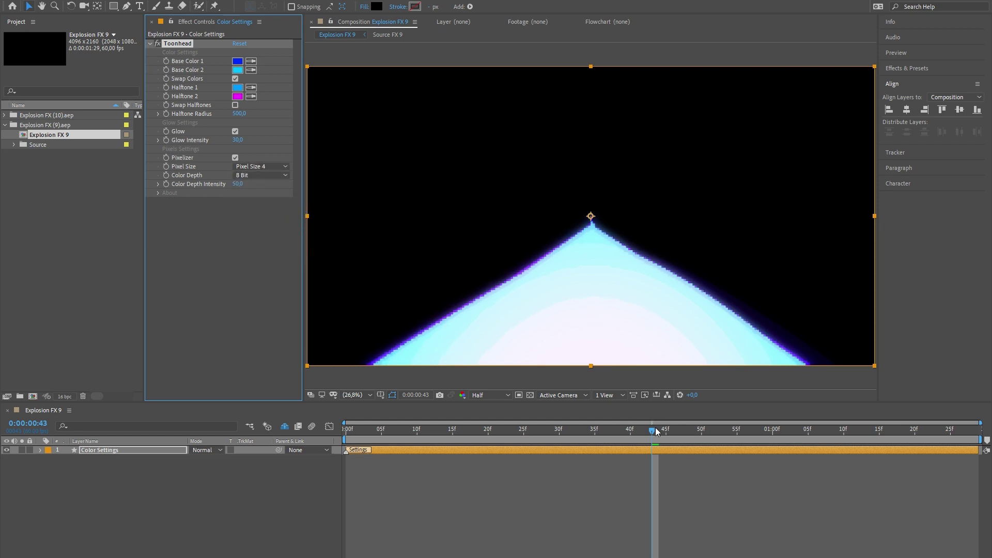
Compare Pixel Sizes 5 and 6, settle on 5, and set Color Depth to 2 Bit.
{"action": "mouse_move", "coordinate": [656, 432]}
{"action": "left_mouse_down"}
{"action": "mouse_move", "coordinate": [805, 424]}
{"action": "mouse_move", "coordinate": [764, 429]}
{"action": "left_mouse_up"}
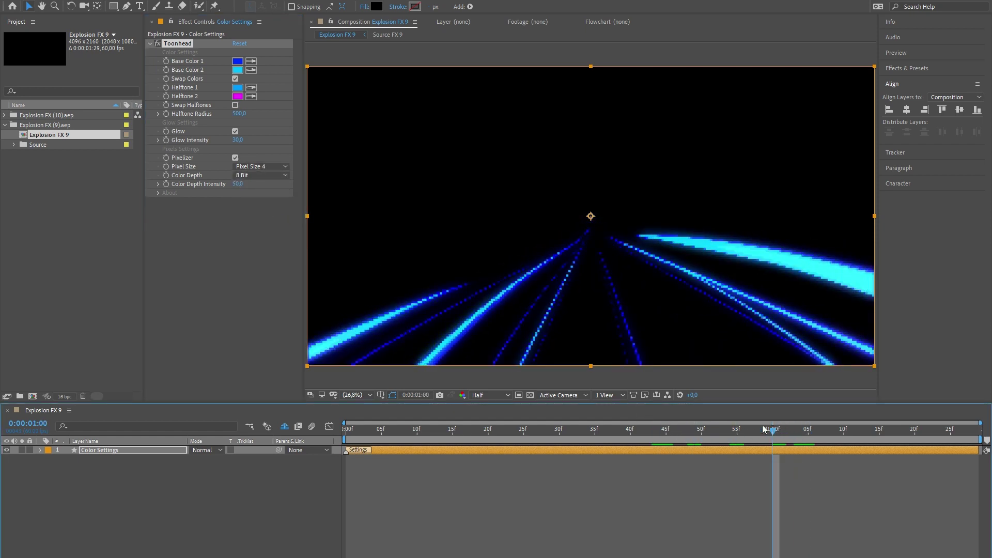
{"action": "left_click", "coordinate": [278, 167]}
{"action": "left_click", "coordinate": [282, 223]}
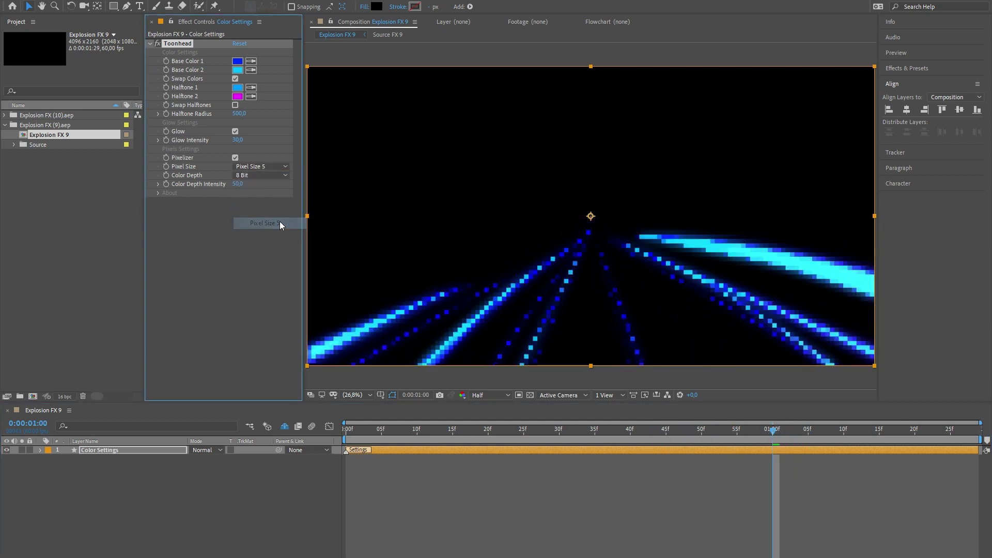
{"action": "left_click", "coordinate": [275, 167]}
{"action": "left_click", "coordinate": [277, 233]}
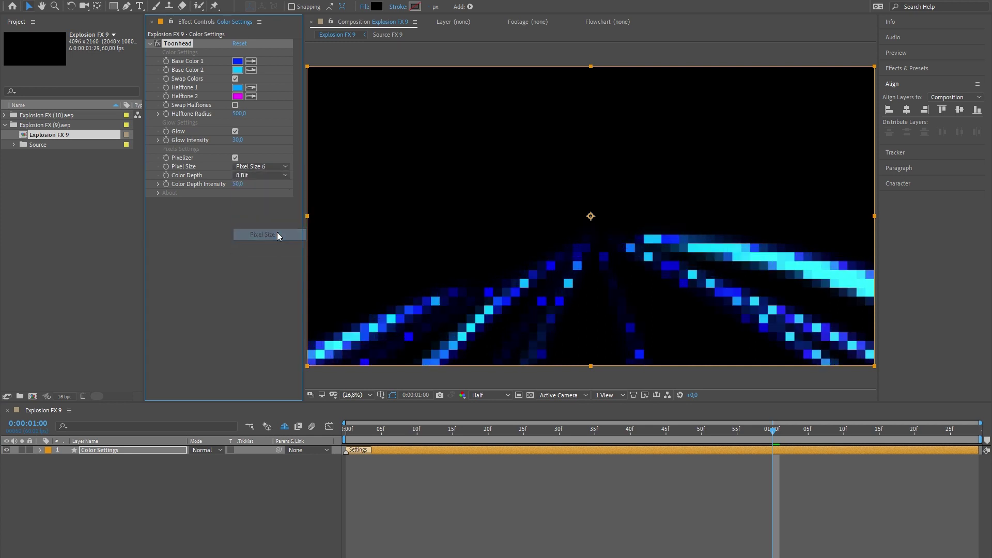
{"action": "left_click", "coordinate": [276, 167]}
{"action": "left_click", "coordinate": [276, 222]}
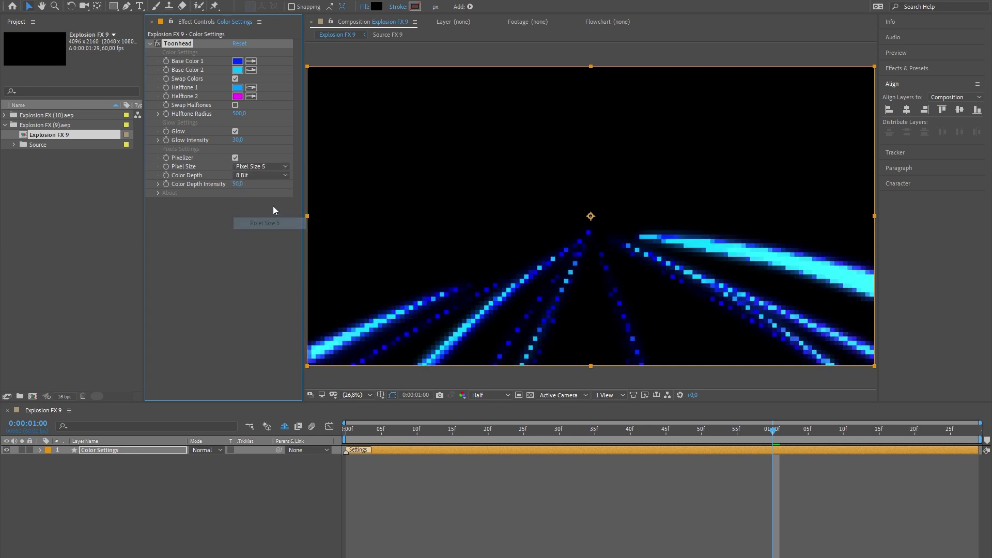
{"action": "left_click", "coordinate": [274, 175]}
{"action": "left_click", "coordinate": [261, 186]}
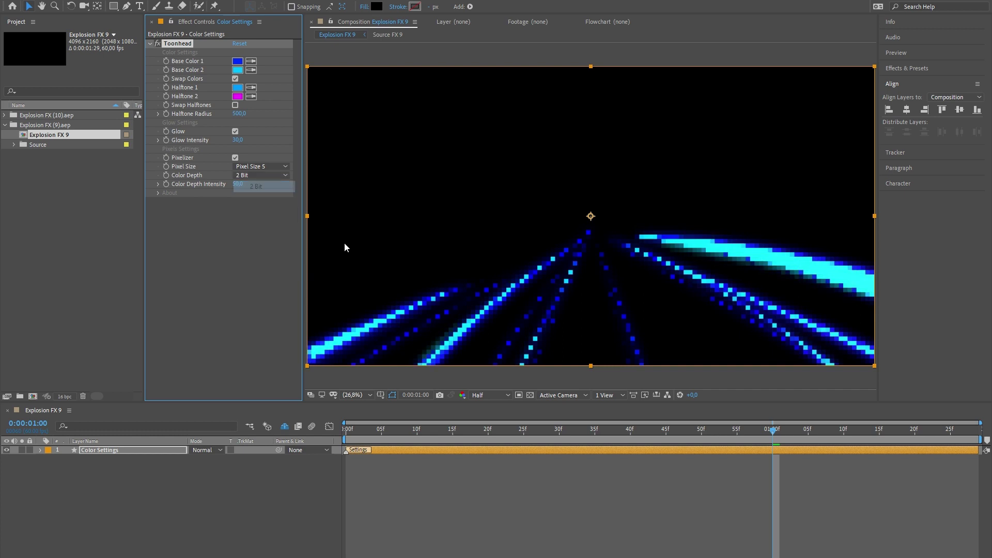
Change Color Depth to 4 Bit, then 8 Bit, and raise Color Depth Intensity to 100.
{"action": "left_click_drag", "start_coordinate": [779, 424], "coordinate": [586, 423]}
{"action": "left_click", "coordinate": [274, 176]}
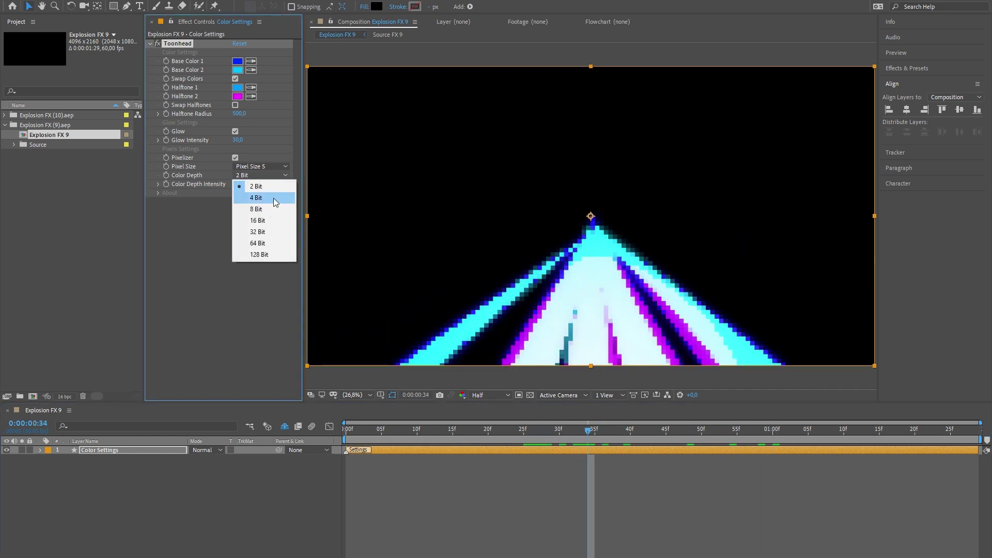
{"action": "left_click", "coordinate": [274, 197]}
{"action": "left_click", "coordinate": [272, 176]}
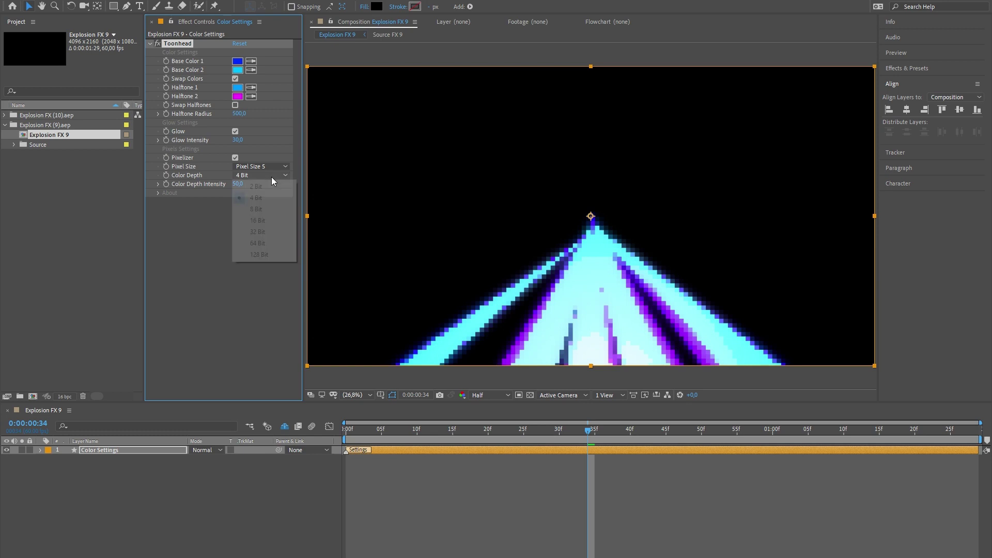
{"action": "left_click", "coordinate": [270, 209]}
{"action": "left_click_drag", "start_coordinate": [601, 426], "coordinate": [721, 428]}
{"action": "left_click_drag", "start_coordinate": [239, 185], "coordinate": [339, 186]}
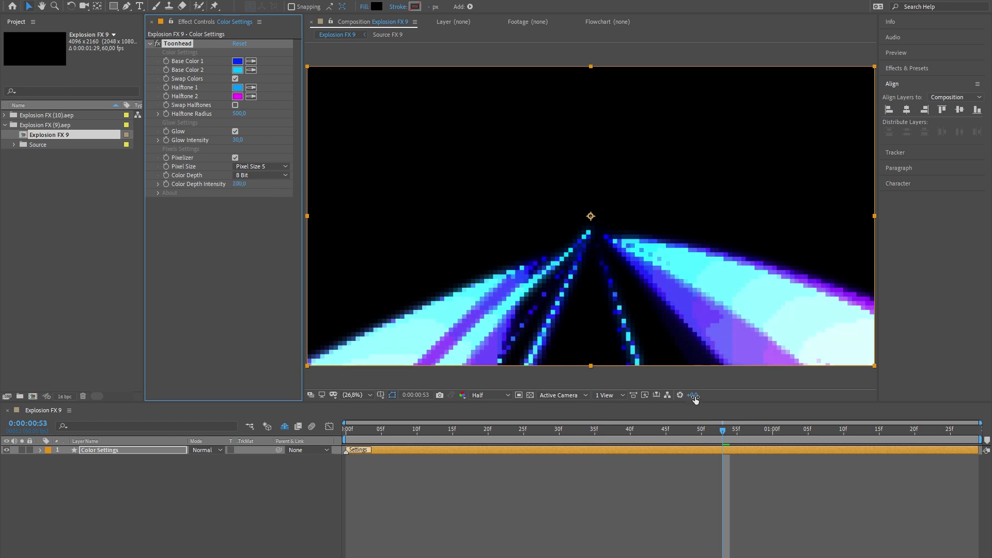
Turn off Pixelizer and review the smooth burst over time.
{"action": "left_click_drag", "start_coordinate": [671, 429], "coordinate": [572, 424]}
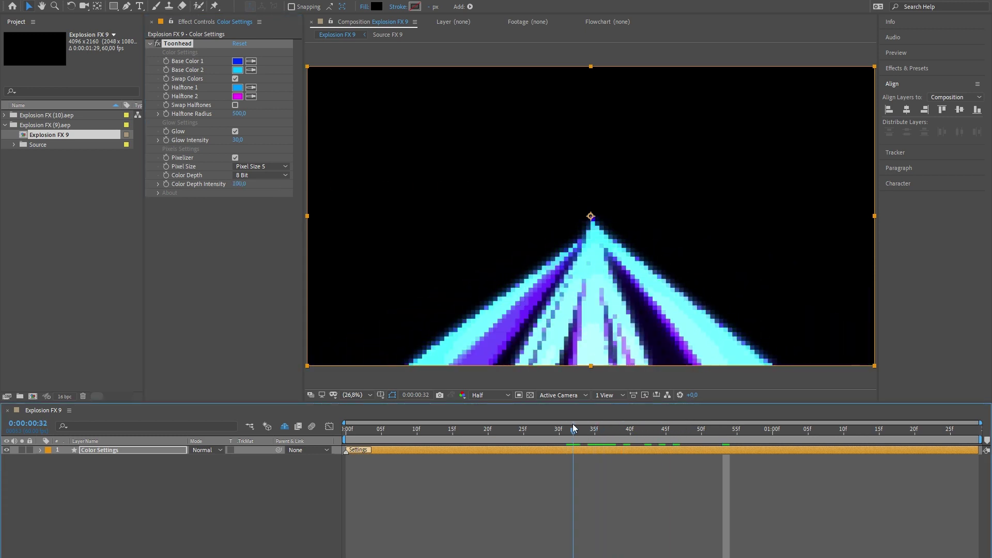
{"action": "left_click", "coordinate": [236, 157]}
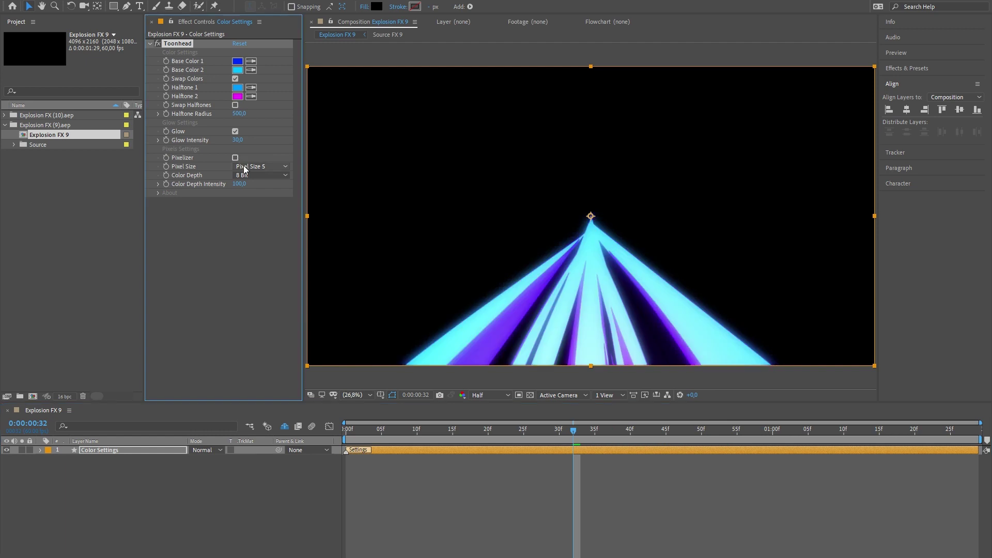
{"action": "left_click_drag", "start_coordinate": [571, 429], "coordinate": [624, 423]}
Drag Explosion FX 10 onto New Composition to create Explosion FX 11, then scrub its preview.
{"action": "left_click", "coordinate": [83, 230]}
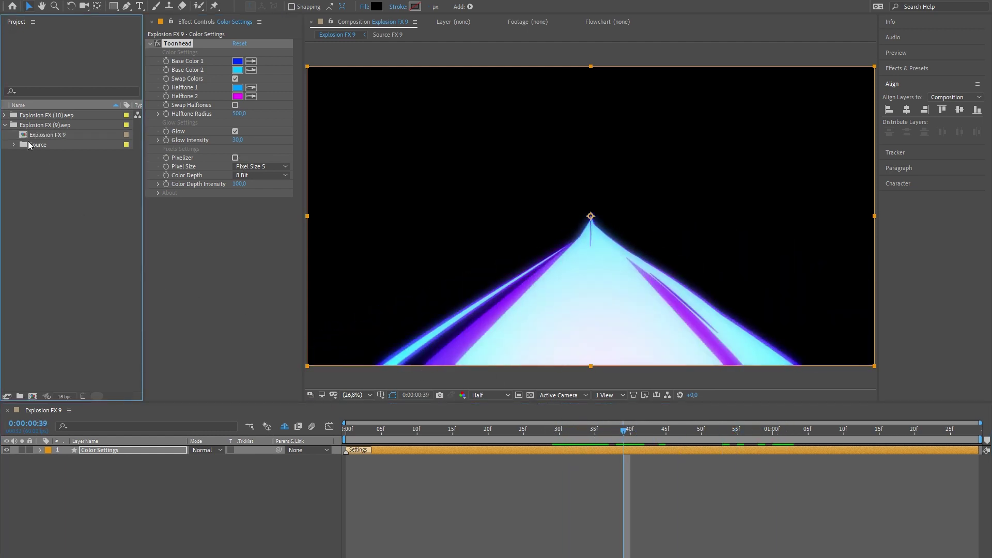
{"action": "left_click_drag", "start_coordinate": [48, 127], "coordinate": [97, 331]}
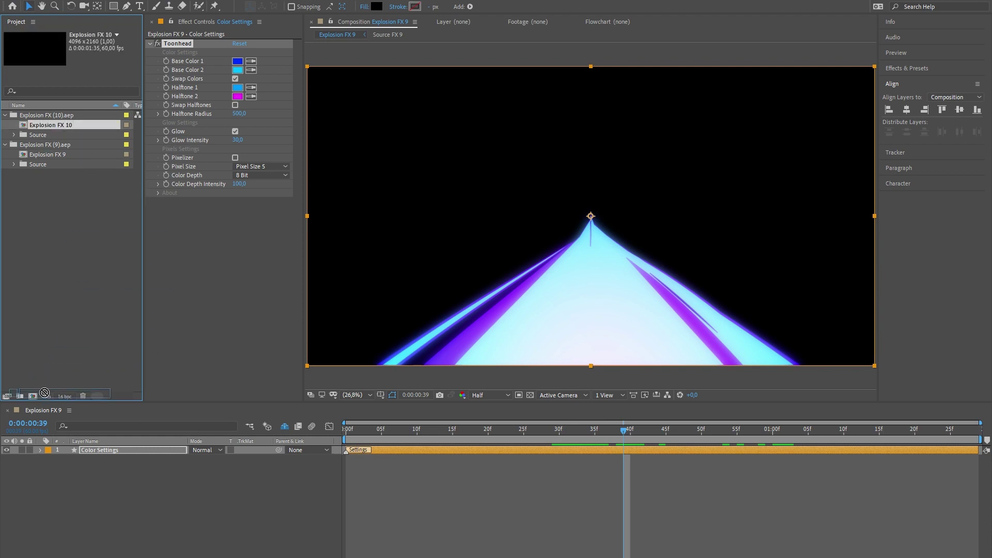
{"action": "left_click_drag", "start_coordinate": [44, 393], "coordinate": [35, 395]}
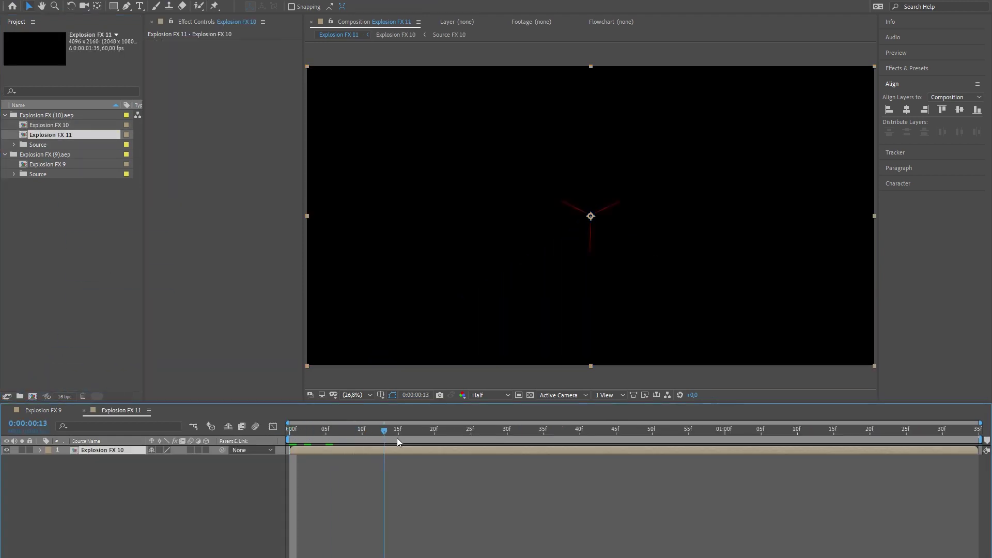
{"action": "mouse_move", "coordinate": [397, 439]}
{"action": "left_mouse_down"}
{"action": "mouse_move", "coordinate": [681, 430]}
{"action": "mouse_move", "coordinate": [399, 432]}
{"action": "left_mouse_up"}
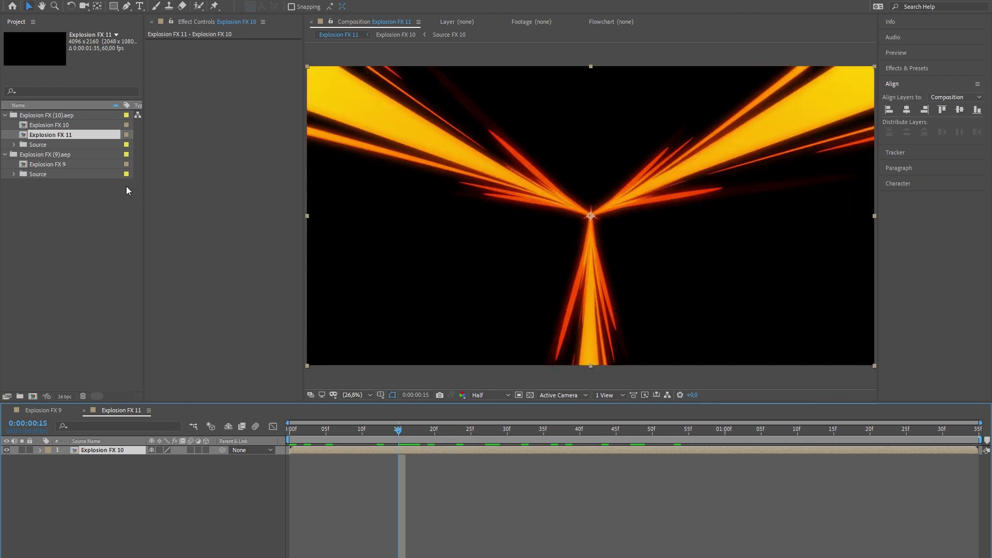
Place Explosion FX 9 above Explosion FX 10, starting about 5 frames later, and preview.
{"action": "left_click_drag", "start_coordinate": [35, 167], "coordinate": [159, 390]}
{"action": "left_click_drag", "start_coordinate": [109, 445], "coordinate": [113, 447]}
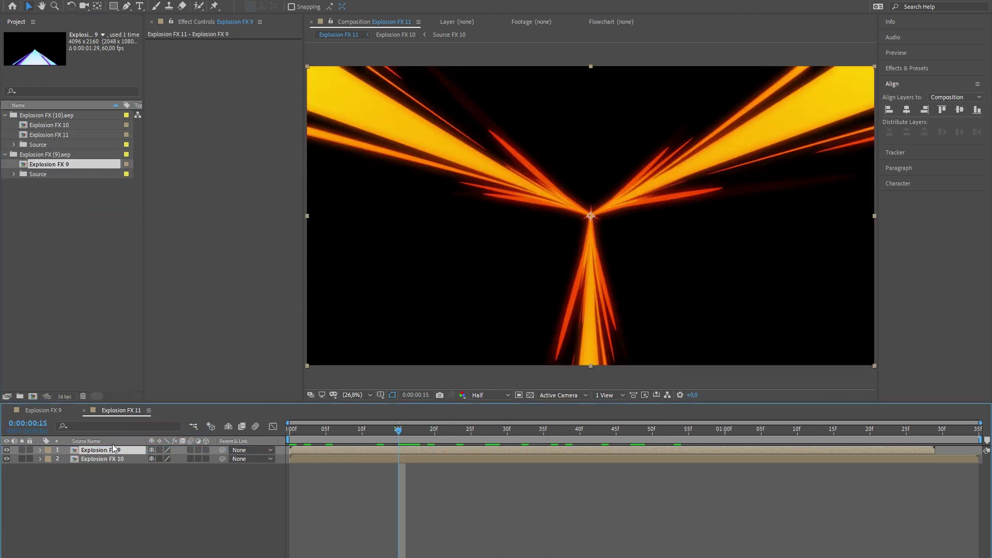
{"action": "left_click_drag", "start_coordinate": [305, 449], "coordinate": [342, 449]}
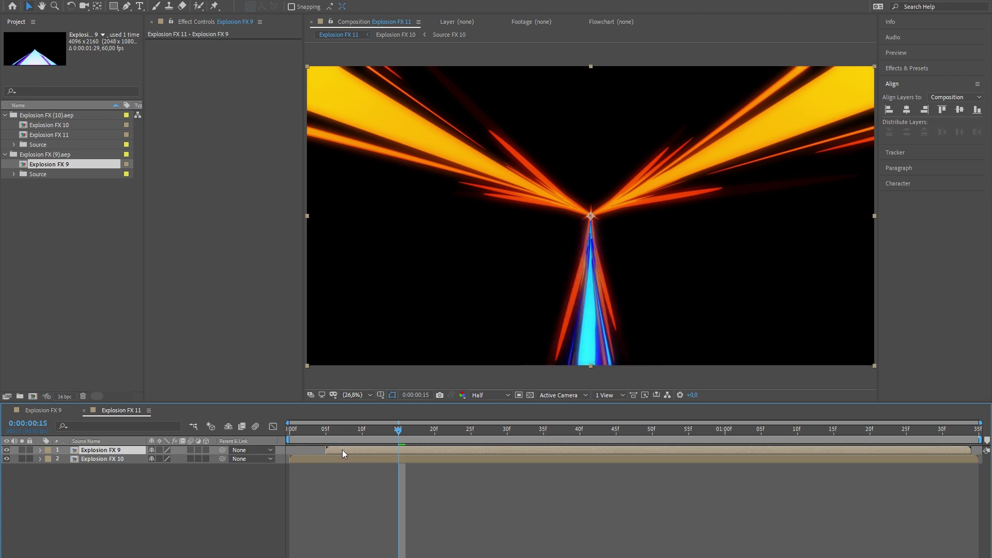
{"action": "key", "text": "space"}
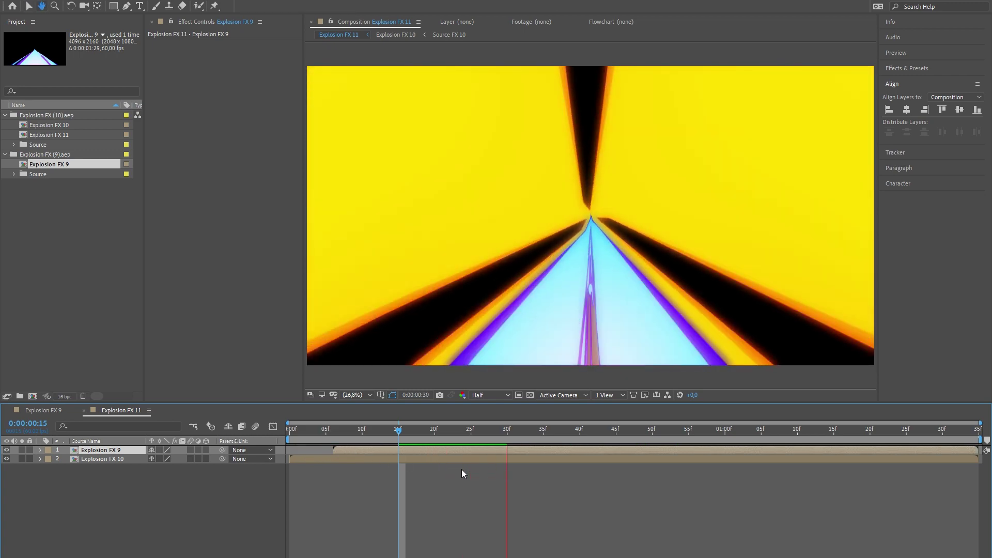
{"action": "key", "text": "space"}
Extend the composition duration to 0:00:02:35 in Composition Settings.
{"action": "key", "text": "ctrl+k"}
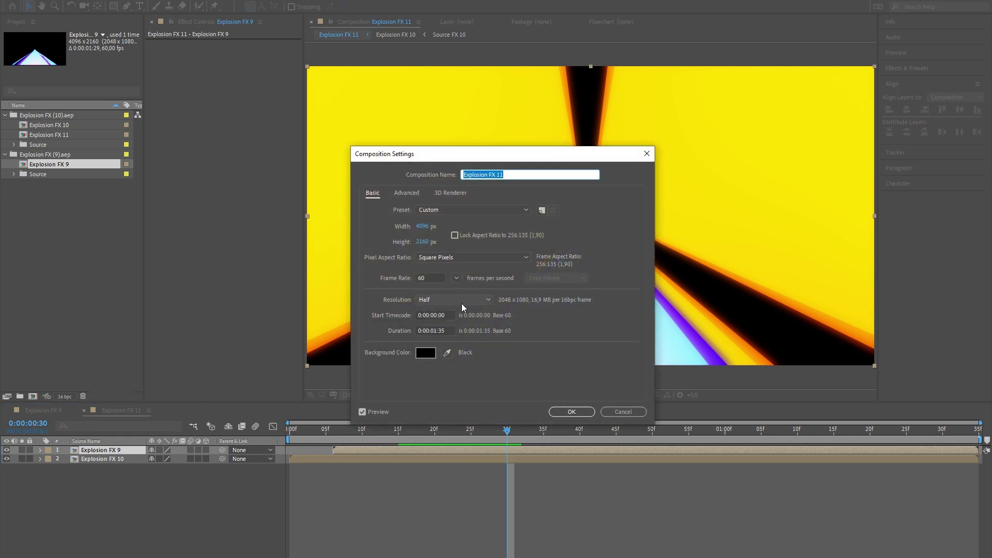
{"action": "key", "text": "BackSpace"}
{"action": "type", "text": "2"}
{"action": "key", "text": "Return"}
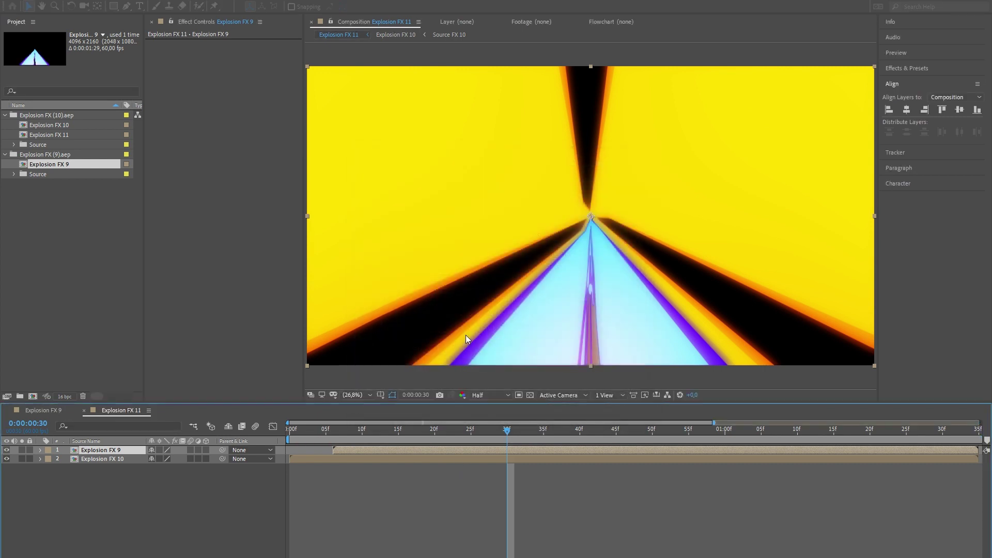
Delay Explosion FX 9 a few more frames, preview, and duplicate the layer.
{"action": "left_click_drag", "start_coordinate": [361, 448], "coordinate": [409, 448]}
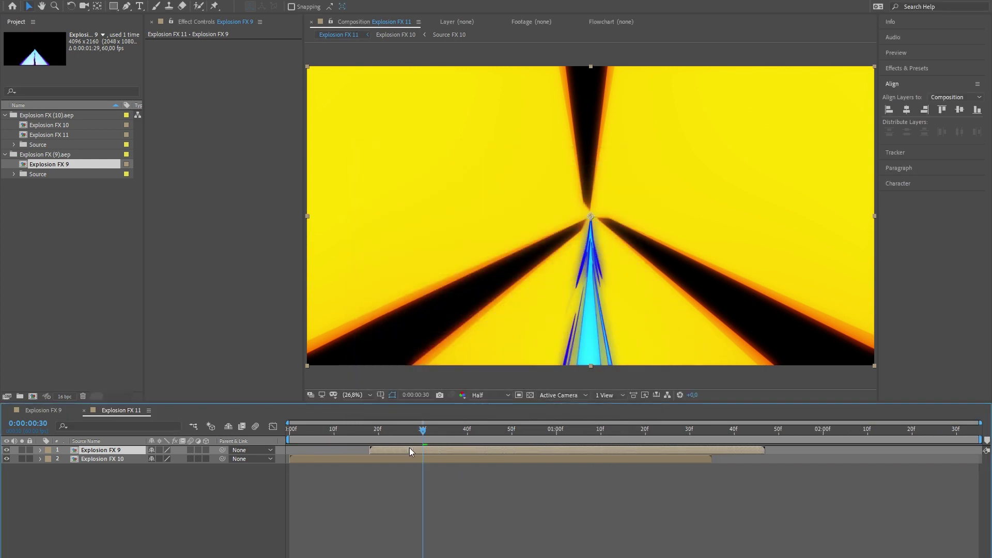
{"action": "left_click_drag", "start_coordinate": [331, 433], "coordinate": [290, 433]}
{"action": "key", "text": "space"}
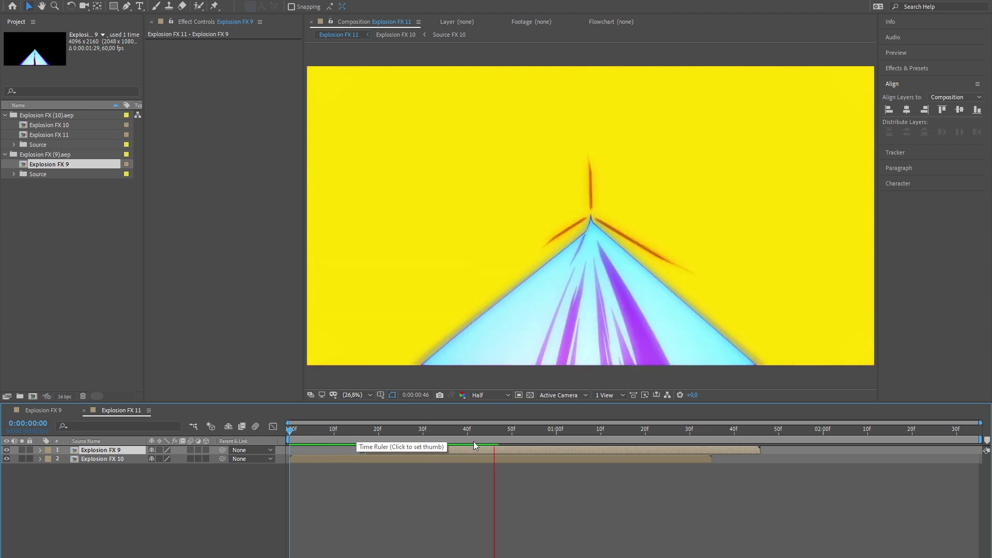
{"action": "left_click", "coordinate": [412, 447]}
{"action": "key", "text": "ctrl+d"}
Delay the top Explosion FX 9 copy about 4 frames and flip it vertically and horizontally.
{"action": "left_click_drag", "start_coordinate": [412, 452], "coordinate": [472, 448]}
{"action": "right_click", "coordinate": [472, 448]}
{"action": "mouse_move", "coordinate": [509, 208]}
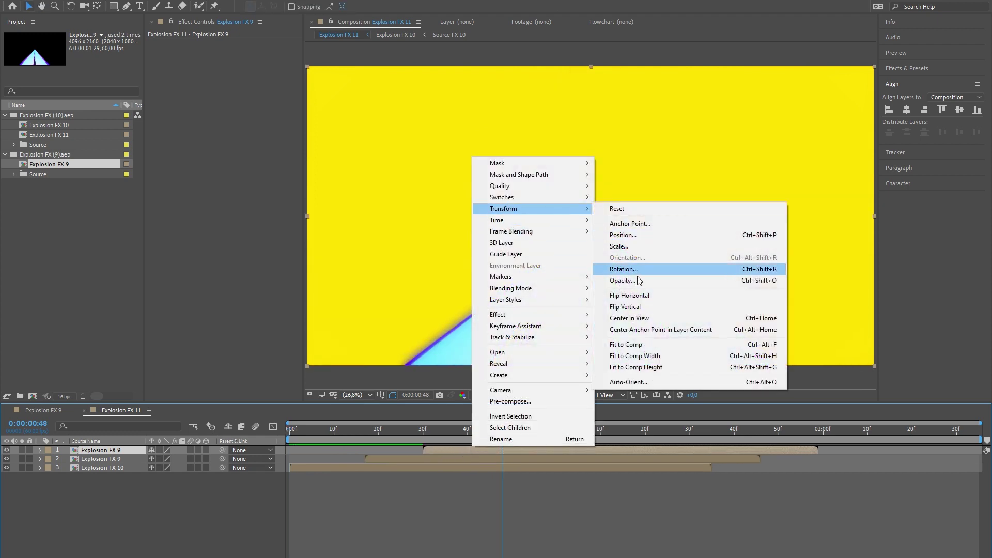
{"action": "left_click", "coordinate": [634, 307]}
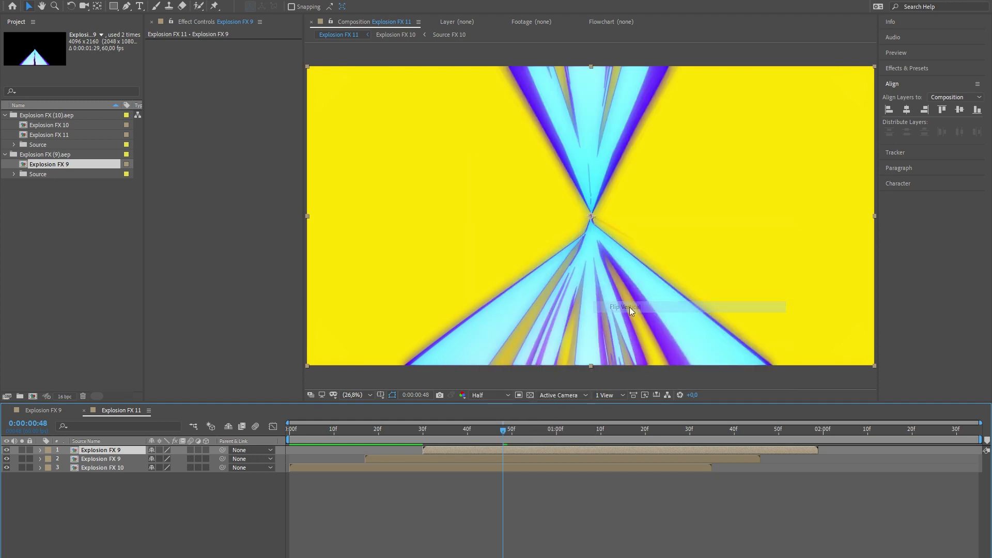
{"action": "right_click", "coordinate": [494, 450]}
{"action": "mouse_move", "coordinate": [522, 212]}
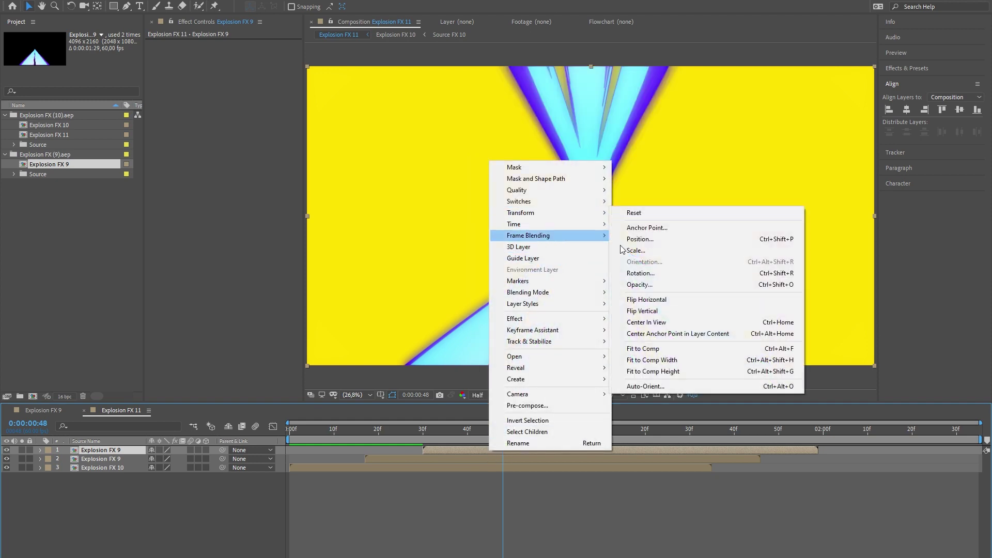
{"action": "left_click", "coordinate": [647, 299]}
Preview the flipped explosion copies from the start, then bring up the Sports footage folder.
{"action": "key", "text": "space"}
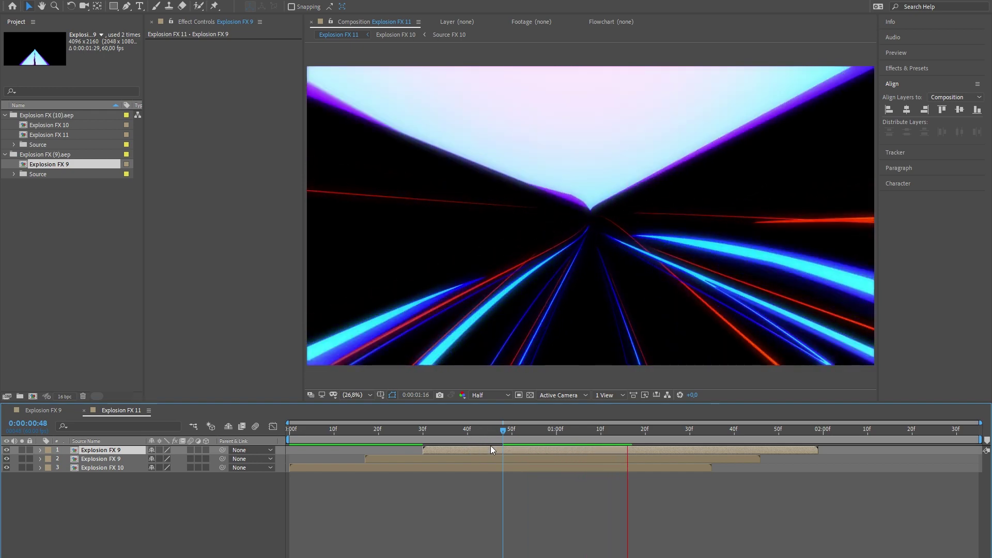
{"action": "left_click_drag", "start_coordinate": [604, 432], "coordinate": [312, 432]}
{"action": "key", "text": "space"}
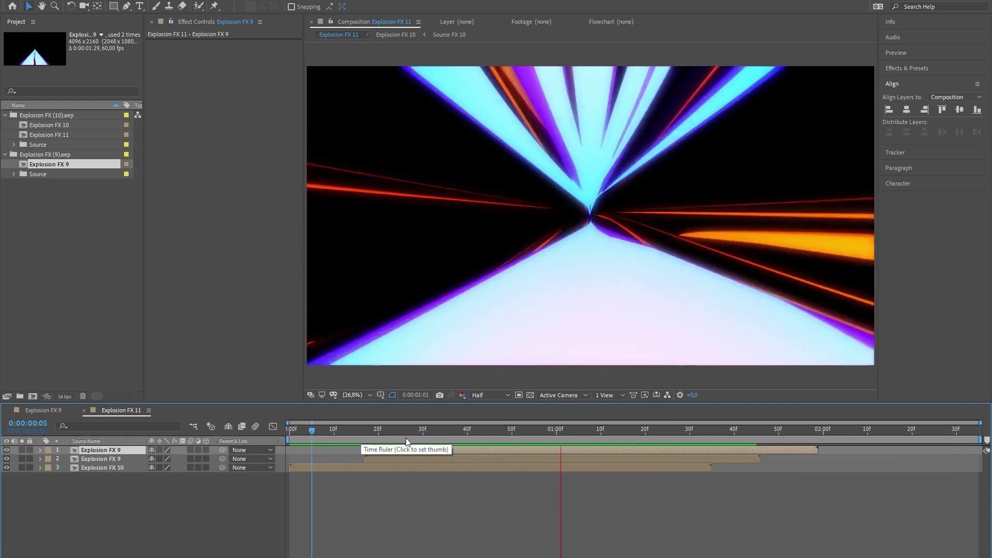
{"action": "key", "text": "space"}
{"action": "left_click_drag", "start_coordinate": [348, 438], "coordinate": [534, 445]}
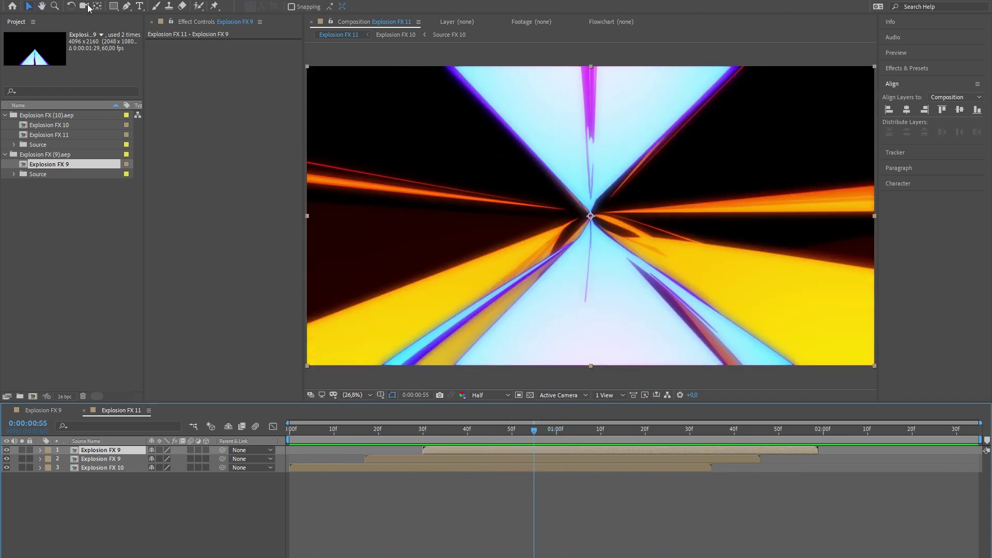
{"action": "mouse_move", "coordinate": [103, 0]}
{"action": "left_click", "coordinate": [154, 29]}
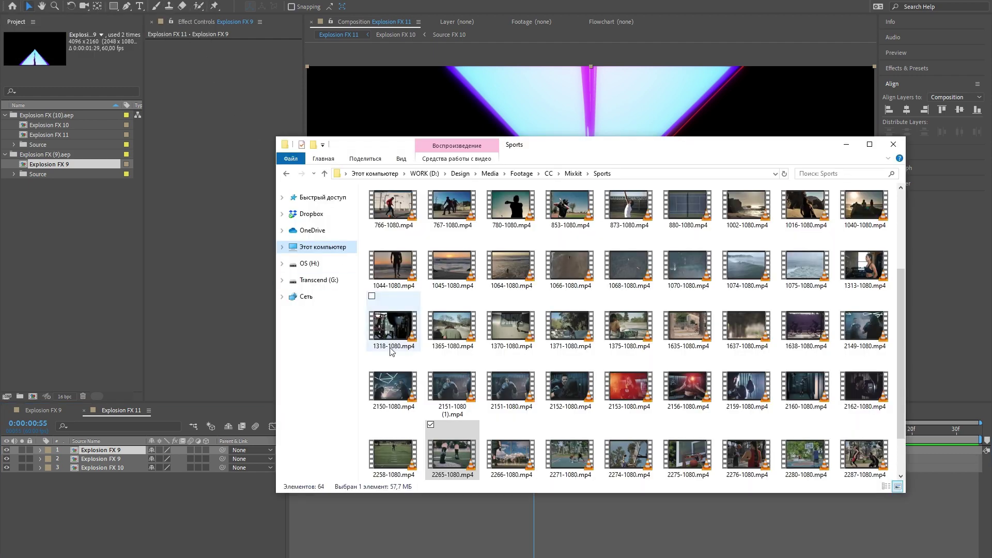
Import 2265-1080.mp4, add it to Explosion FX 11, and scale it to 233%.
{"action": "left_click_drag", "start_coordinate": [451, 462], "coordinate": [88, 281]}
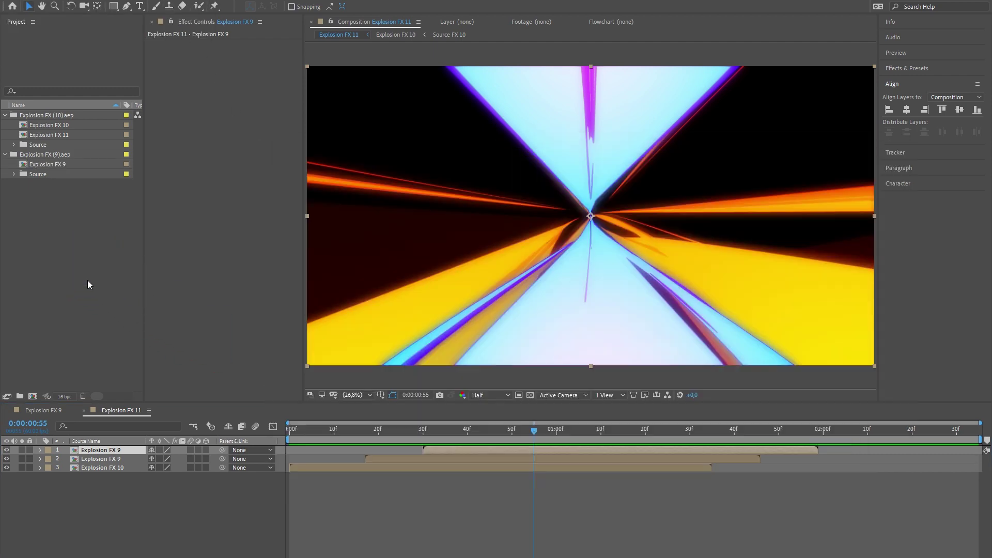
{"action": "left_click_drag", "start_coordinate": [45, 117], "coordinate": [128, 514]}
{"action": "key", "text": "s"}
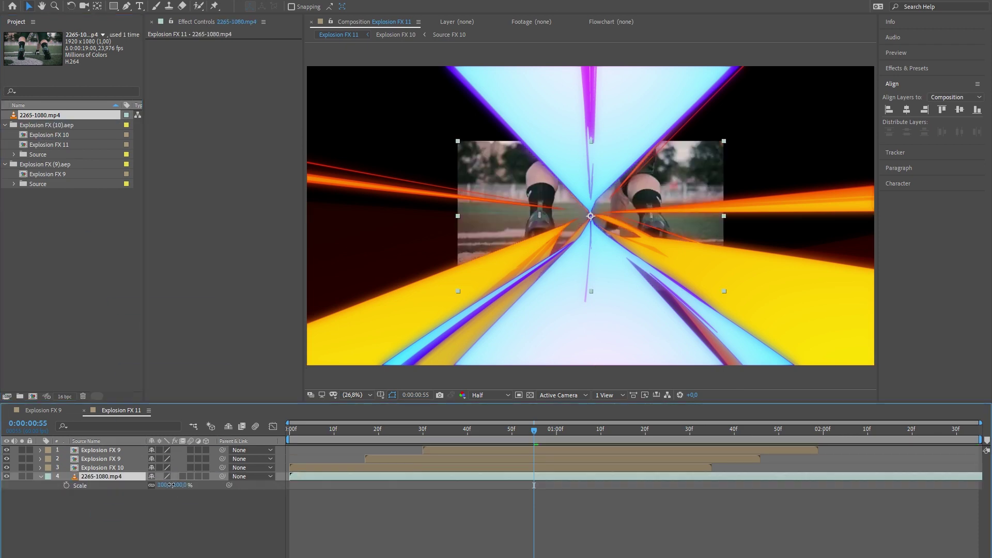
{"action": "left_click_drag", "start_coordinate": [170, 484], "coordinate": [256, 487]}
Preview the explosions over the football clip from the start and stop on an explosion frame.
{"action": "key", "text": "Home"}
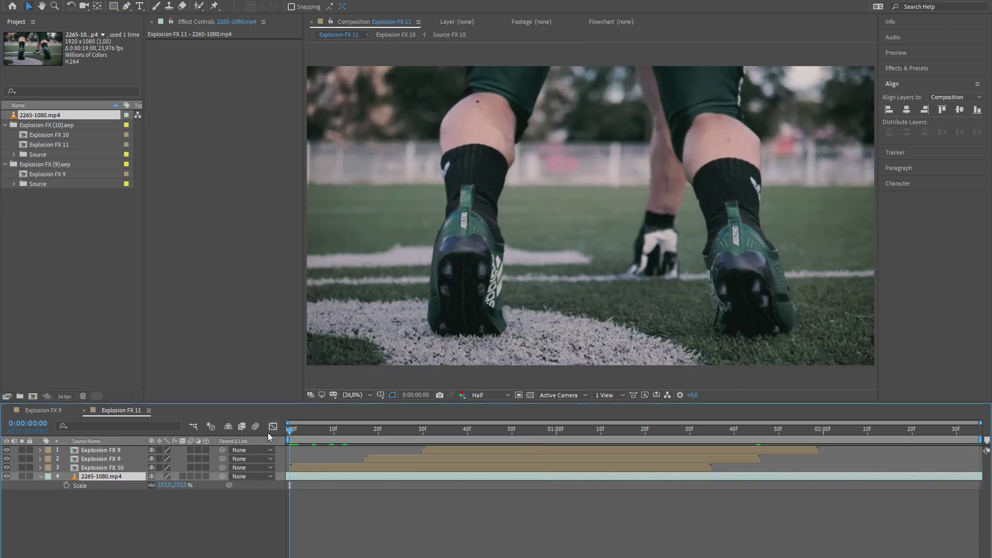
{"action": "key", "text": "space"}
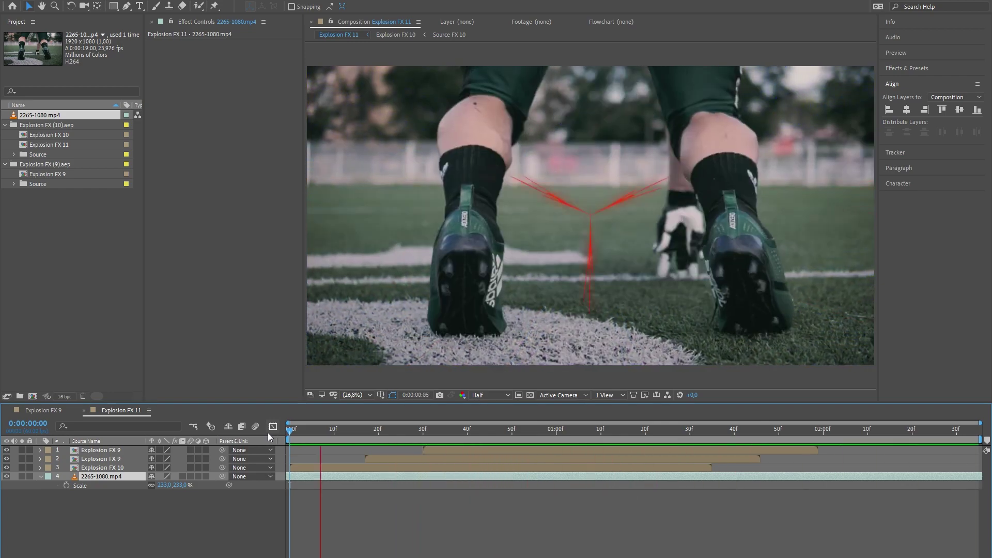
{"action": "key", "text": "space"}
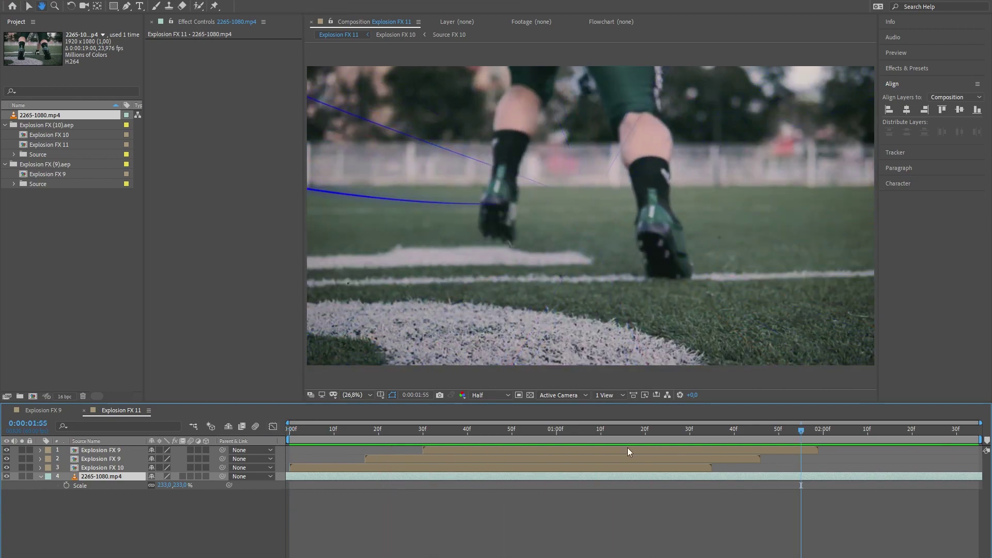
{"action": "left_click_drag", "start_coordinate": [611, 430], "coordinate": [545, 429]}
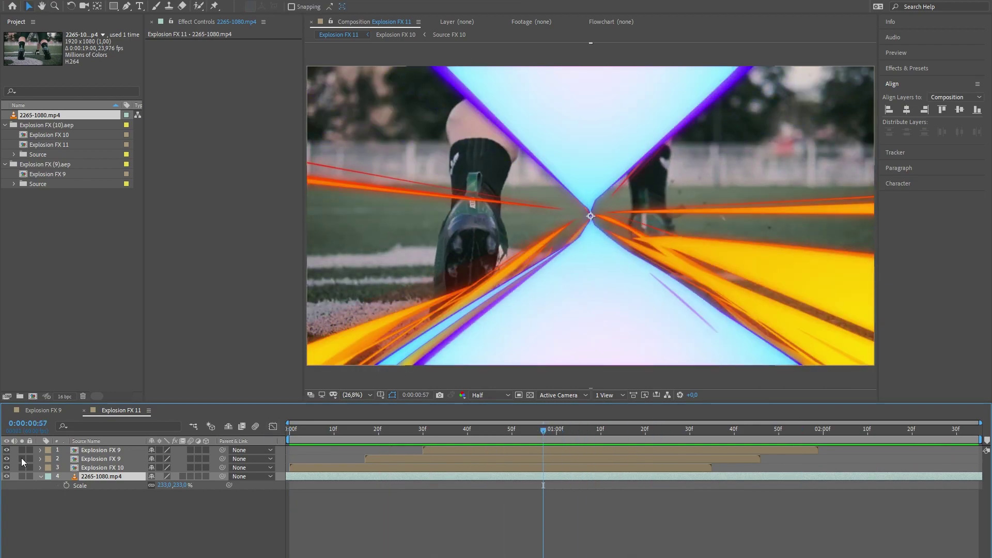
Import Extended Mosaic.aep from the Explosion FX Set 1 folder and open its Extended Mosaic composition.
{"action": "left_click", "coordinate": [71, 517]}
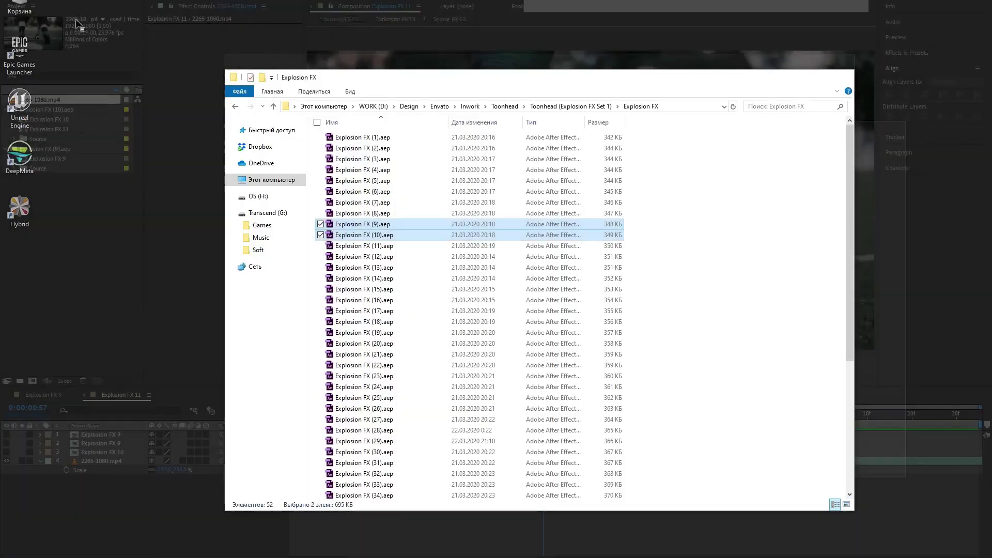
{"action": "left_click", "coordinate": [155, 31]}
{"action": "key", "text": "alt+Left"}
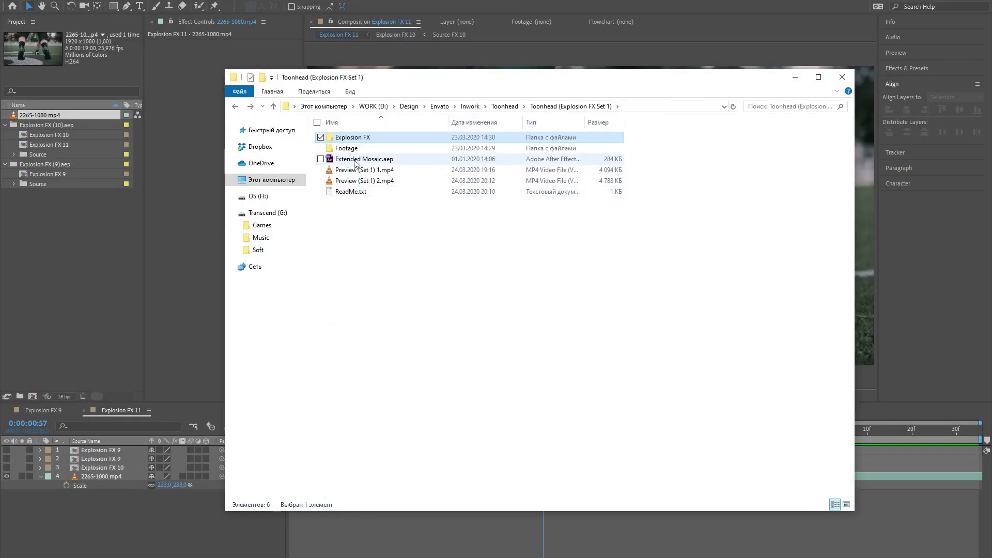
{"action": "left_click", "coordinate": [393, 161]}
{"action": "left_click_drag", "start_coordinate": [102, 241], "coordinate": [53, 265]}
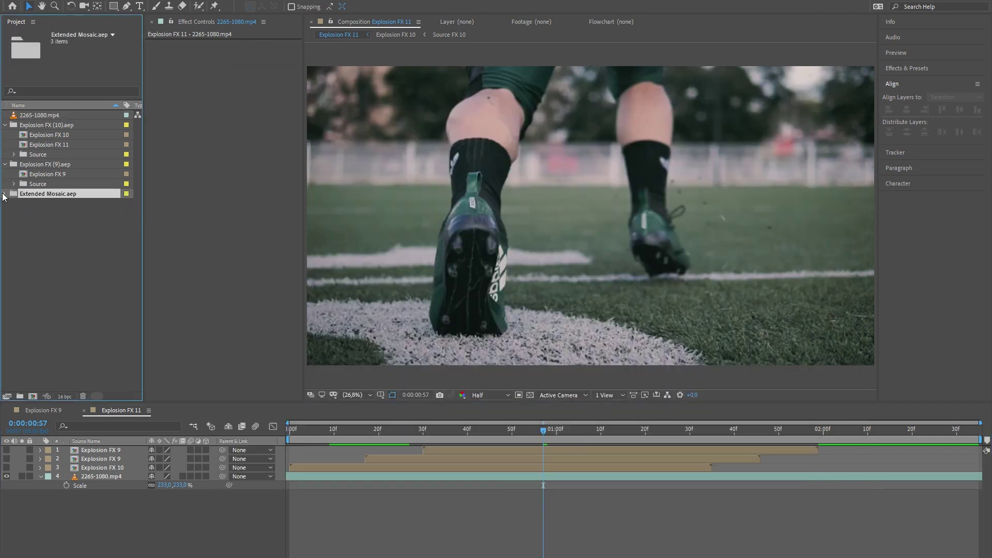
{"action": "left_click", "coordinate": [5, 193]}
{"action": "double_click", "coordinate": [52, 203]}
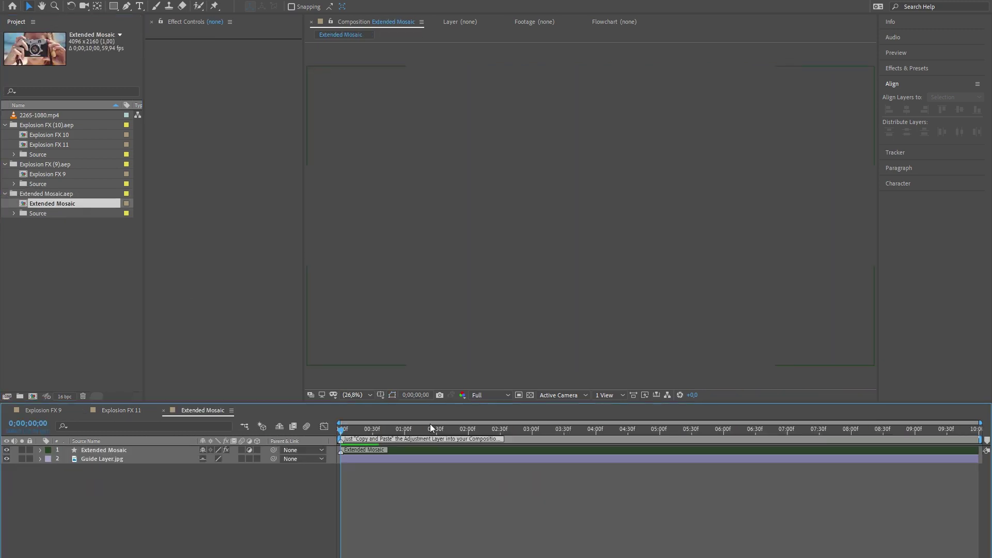
Copy the Extended Mosaic adjustment layer and paste it on top of Explosion FX 11.
{"action": "left_click", "coordinate": [510, 431]}
{"action": "left_click", "coordinate": [520, 447]}
{"action": "left_click", "coordinate": [28, 2]}
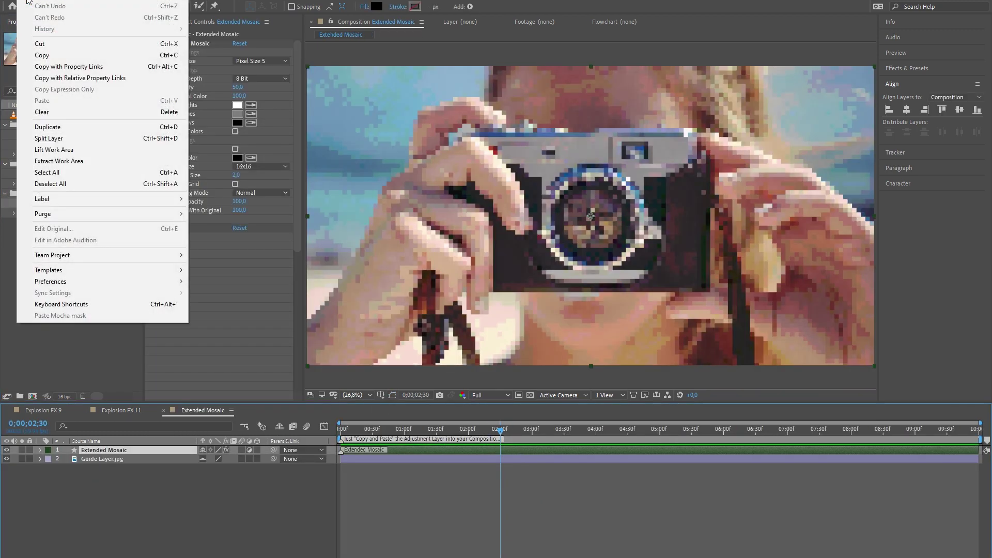
{"action": "left_click", "coordinate": [51, 56]}
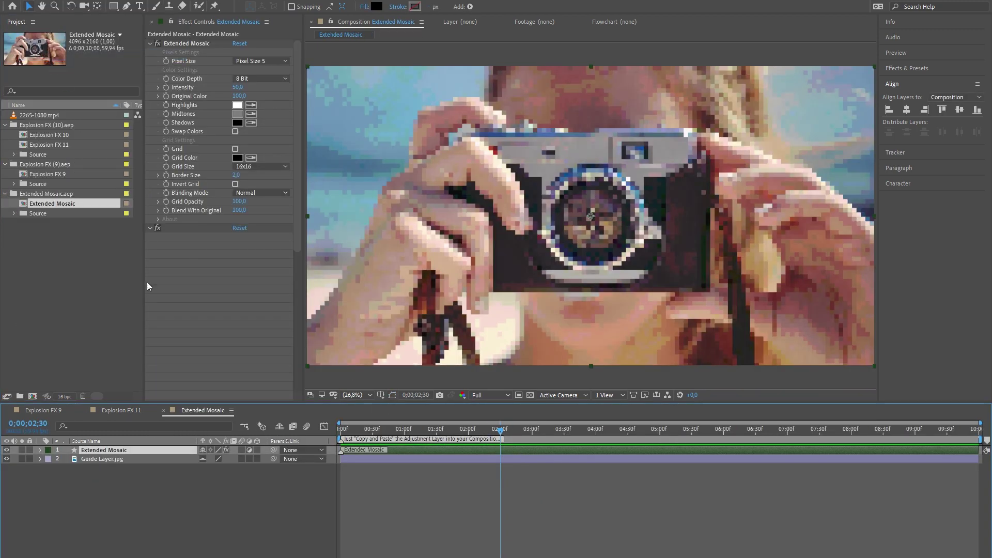
{"action": "left_click", "coordinate": [114, 411]}
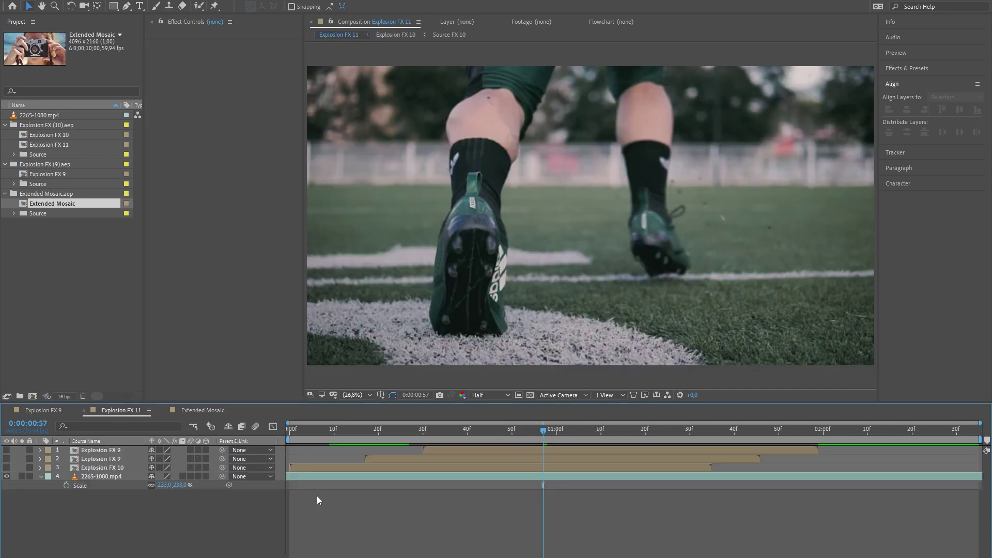
{"action": "key", "text": "ctrl+v"}
Preview the pixelated football footage across several frames, ending on frame 23.
{"action": "left_click_drag", "start_coordinate": [463, 439], "coordinate": [552, 432]}
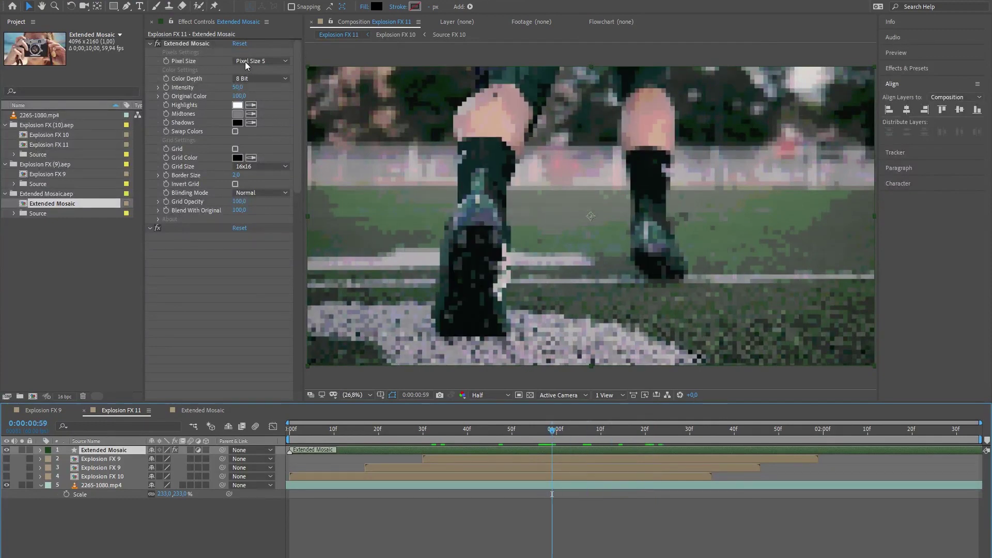
{"action": "left_click", "coordinate": [240, 42]}
{"action": "mouse_move", "coordinate": [488, 432]}
{"action": "left_mouse_down"}
{"action": "mouse_move", "coordinate": [454, 436]}
{"action": "mouse_move", "coordinate": [485, 434]}
{"action": "left_mouse_up"}
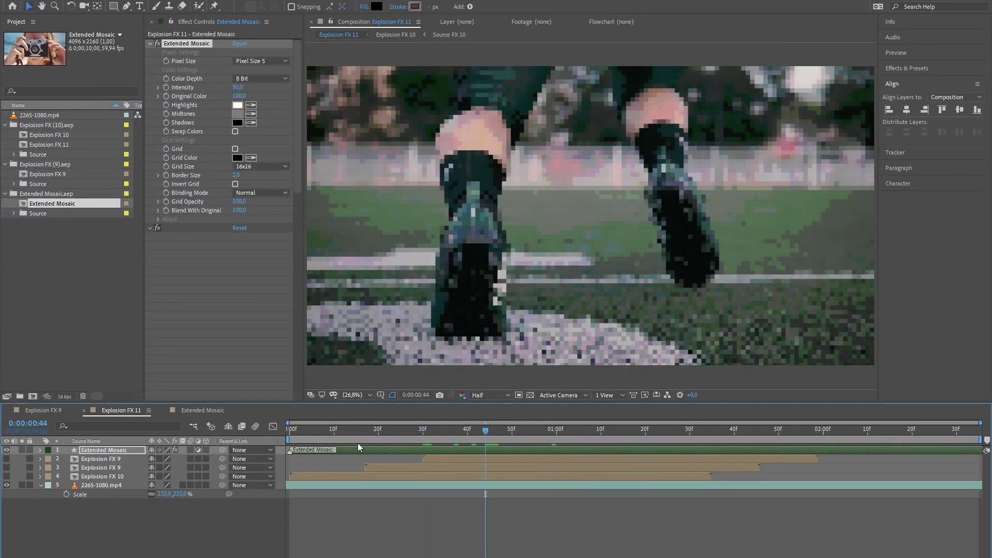
{"action": "key", "text": "space"}
{"action": "key", "text": "space"}
{"action": "left_click", "coordinate": [392, 430]}
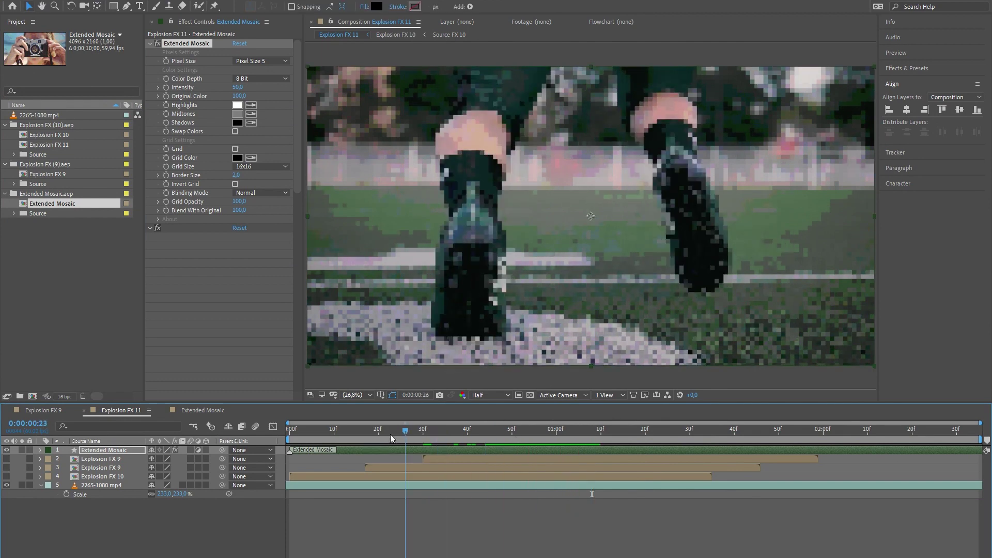
Try Pixel Size 1, 2 and 3, settle on Pixel Size 5, then view the Color Depth choices.
{"action": "left_click", "coordinate": [270, 61]}
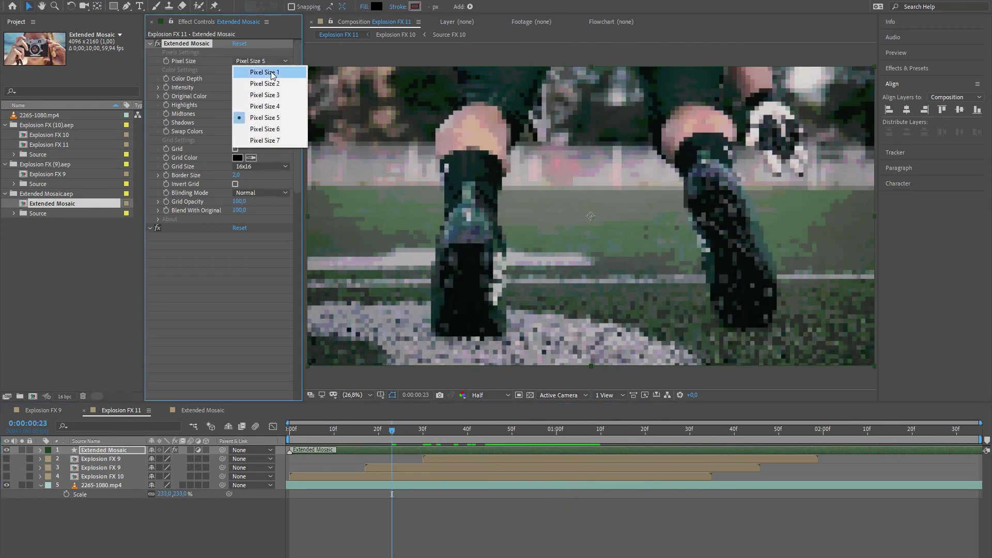
{"action": "left_click", "coordinate": [272, 72]}
{"action": "left_click", "coordinate": [272, 62]}
{"action": "left_click", "coordinate": [272, 73]}
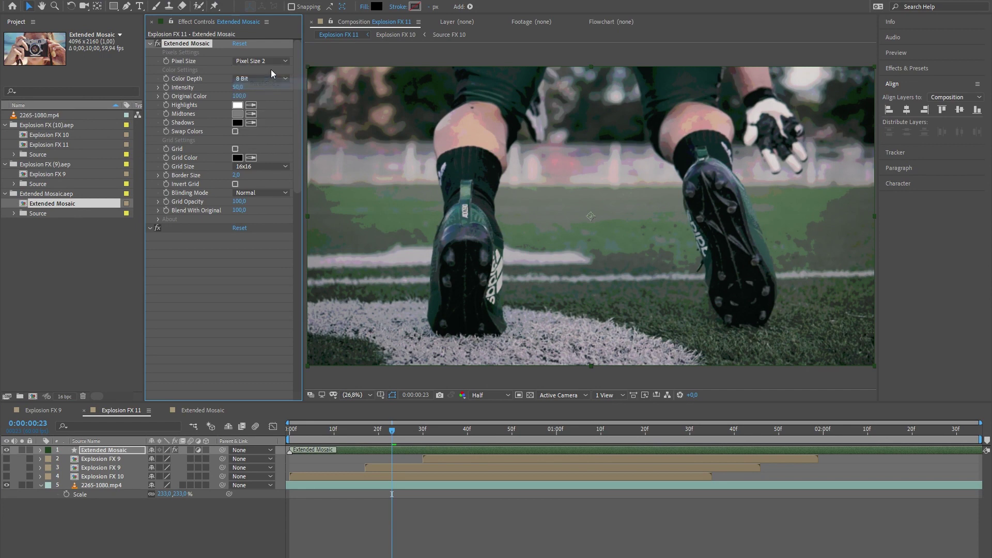
{"action": "left_click", "coordinate": [272, 62]}
{"action": "left_click", "coordinate": [272, 94]}
{"action": "left_click", "coordinate": [271, 64]}
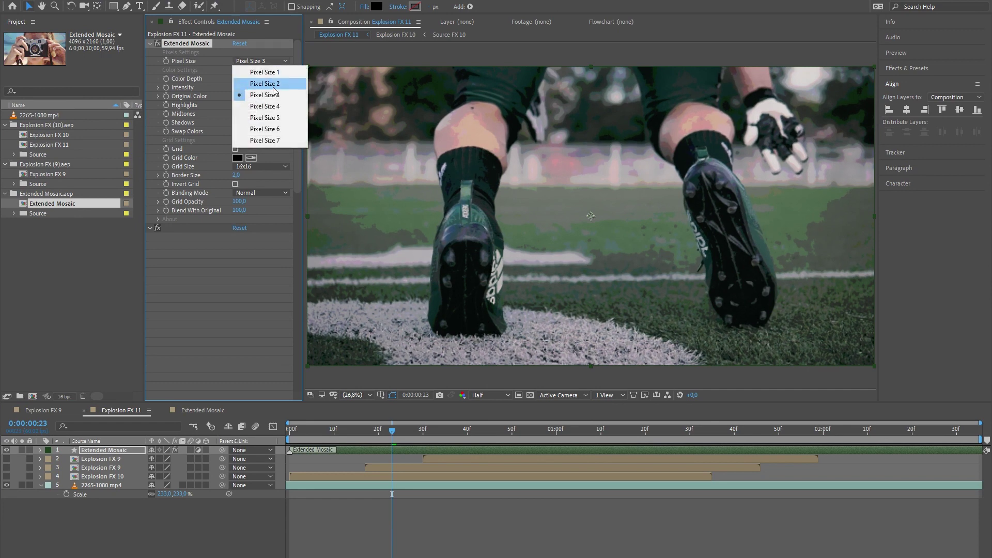
{"action": "left_click", "coordinate": [277, 118]}
{"action": "left_click", "coordinate": [262, 77]}
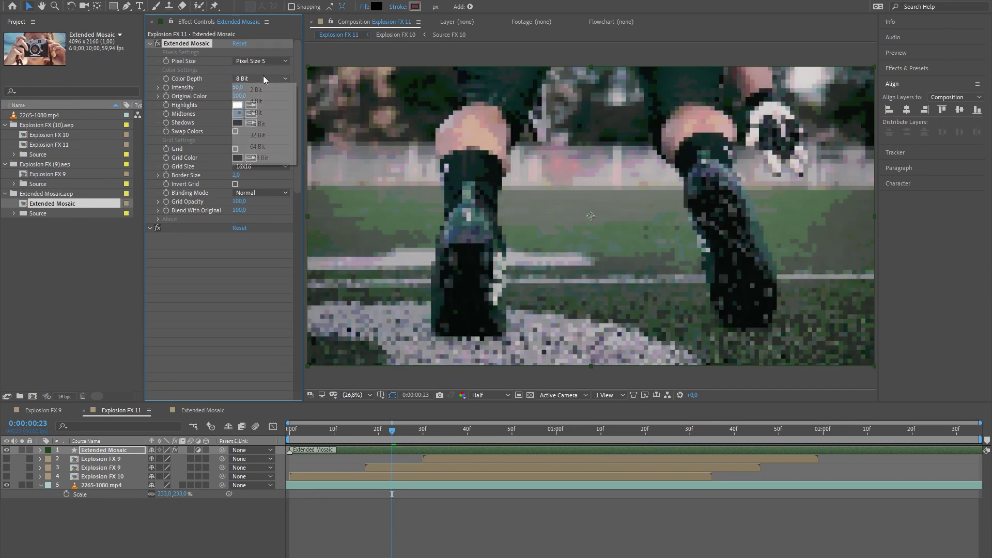